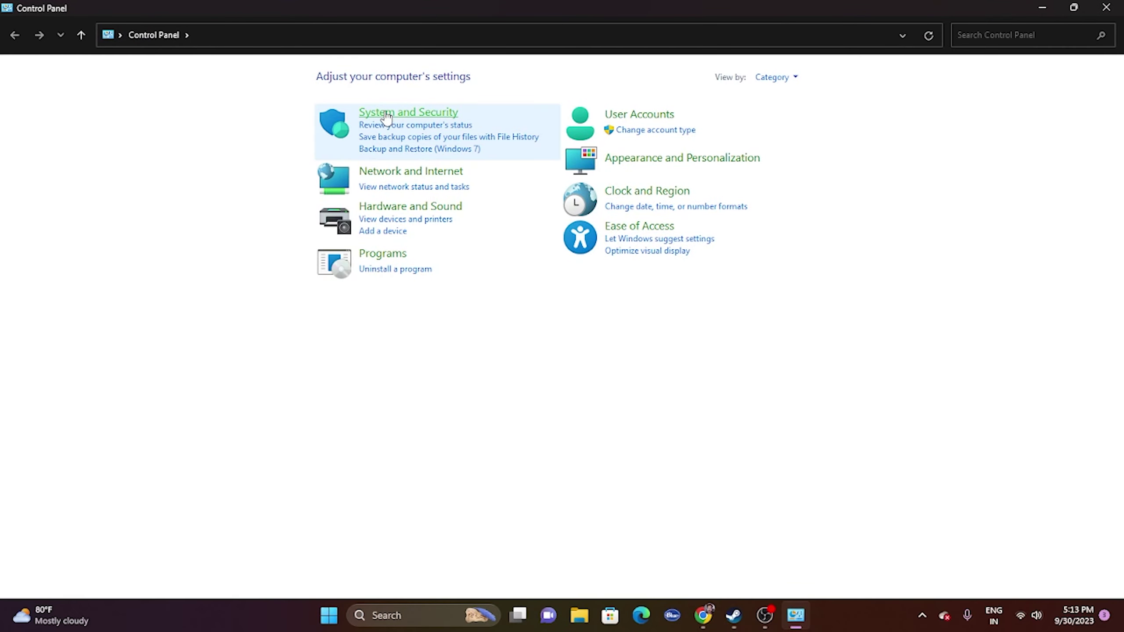
# Step: Open the list of apps allowed through Windows Defender Firewall in the System and Security settings
pyautogui.click(384, 113)
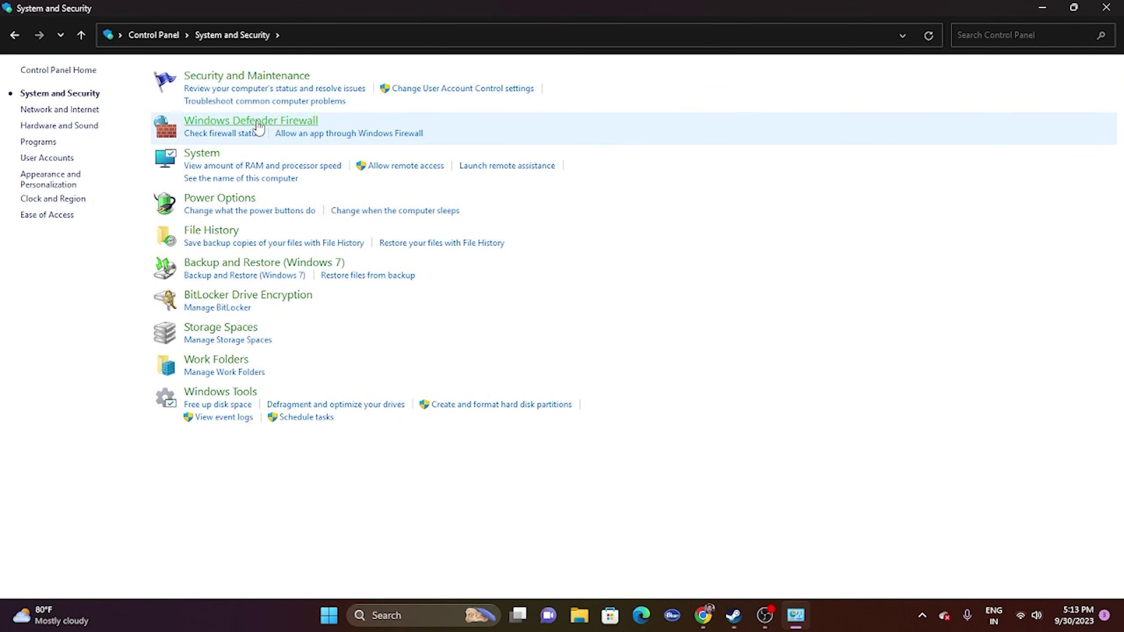
pyautogui.click(258, 121)
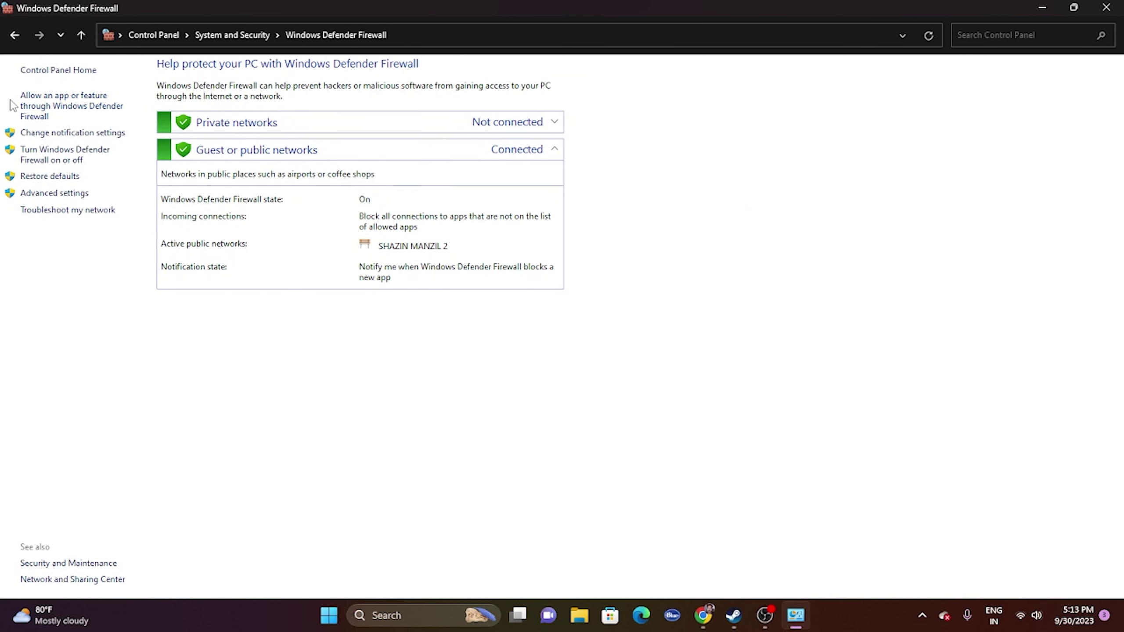
pyautogui.click(43, 106)
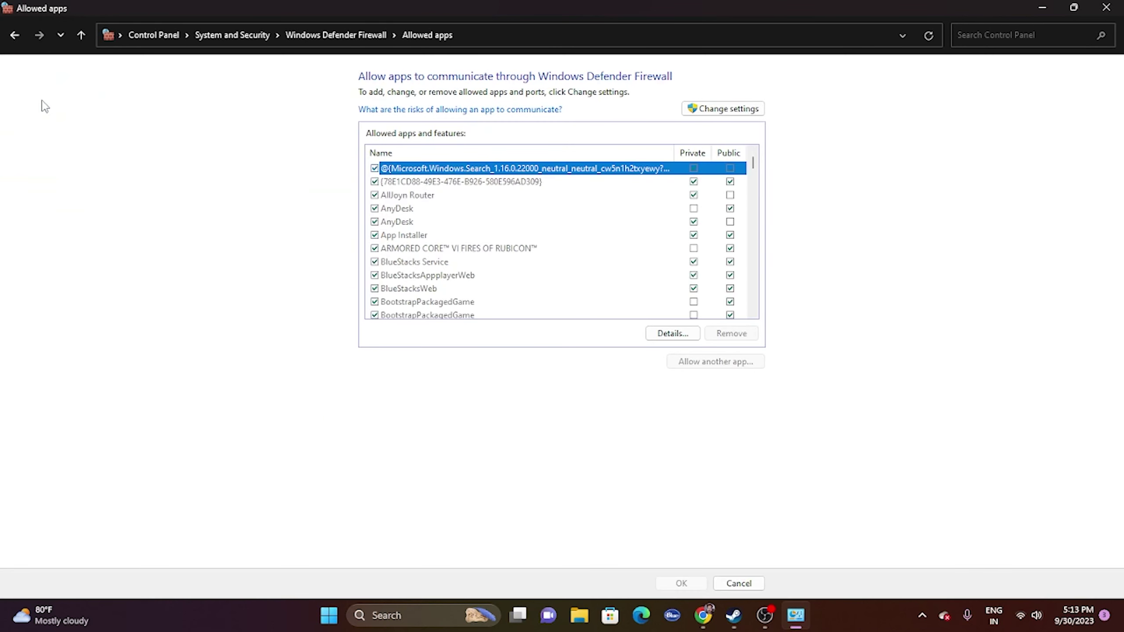
# Step: Look through the allowed apps and features list for the Counter-Strike 2 entry and its network permissions
pyautogui.scroll(-3, 443, 241)
pyautogui.scroll(-12, 443, 241)
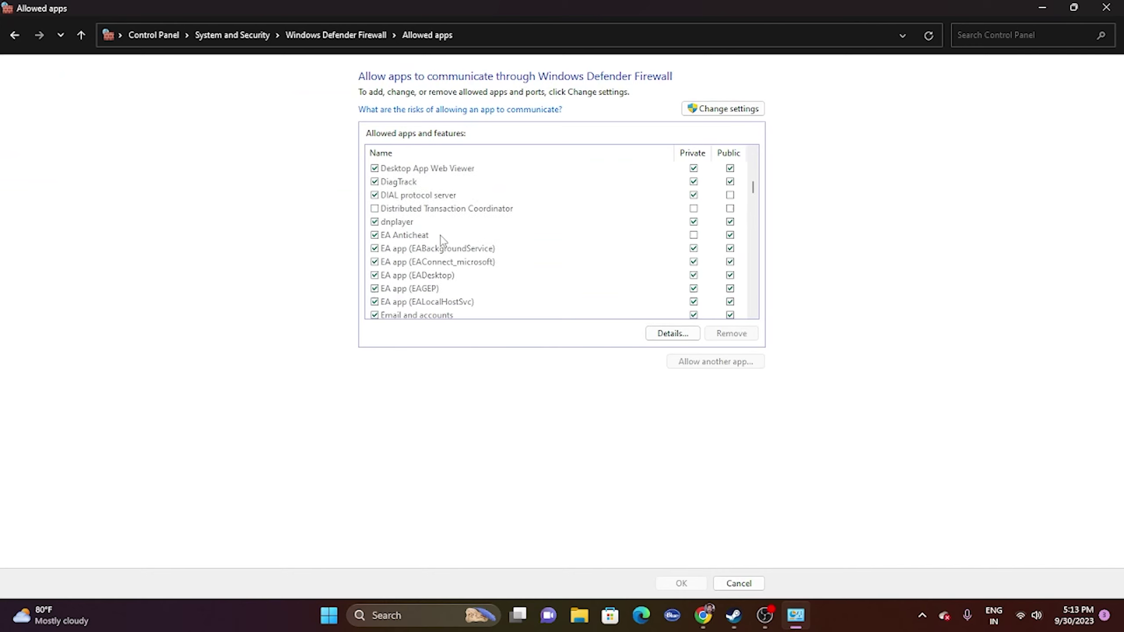
pyautogui.scroll(-1, 442, 241)
pyautogui.scroll(3, 443, 242)
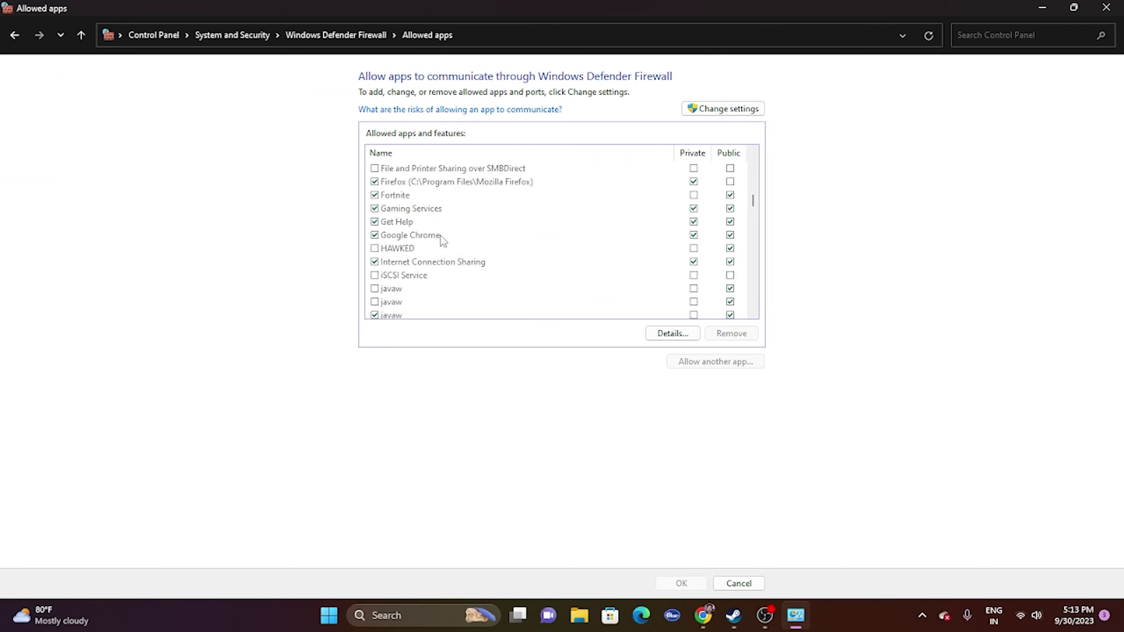
pyautogui.scroll(-1, 442, 241)
pyautogui.scroll(-4, 465, 241)
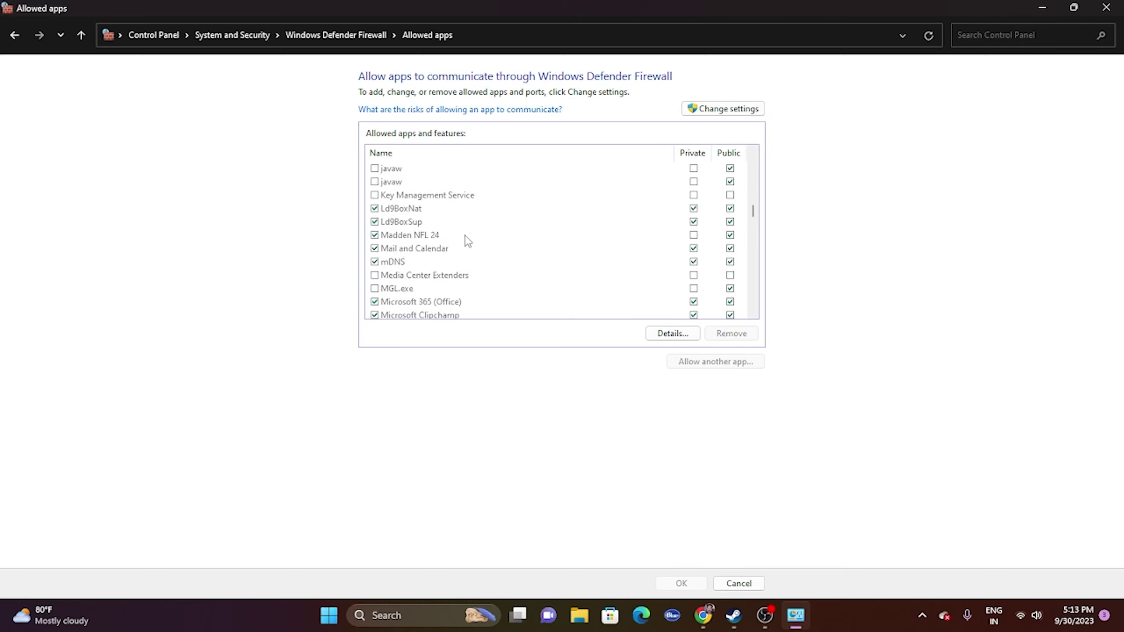
pyautogui.scroll(3, 467, 241)
pyautogui.scroll(8, 468, 242)
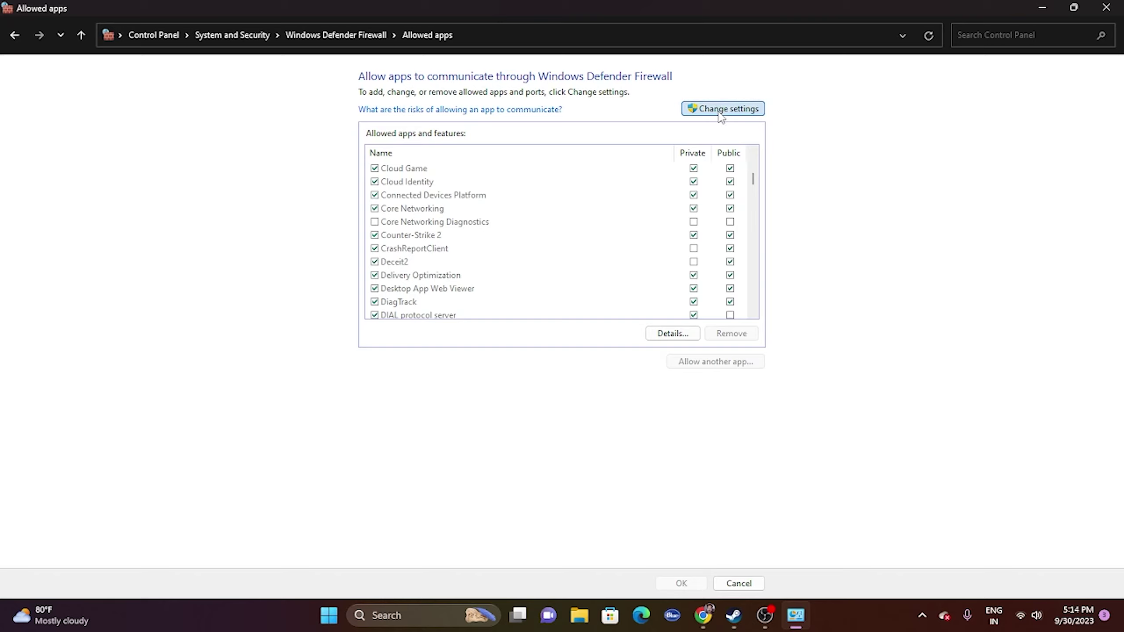
# Step: Unlock the allowed apps settings and start browsing for another app to allow through the firewall
pyautogui.click(719, 111)
pyautogui.click(706, 363)
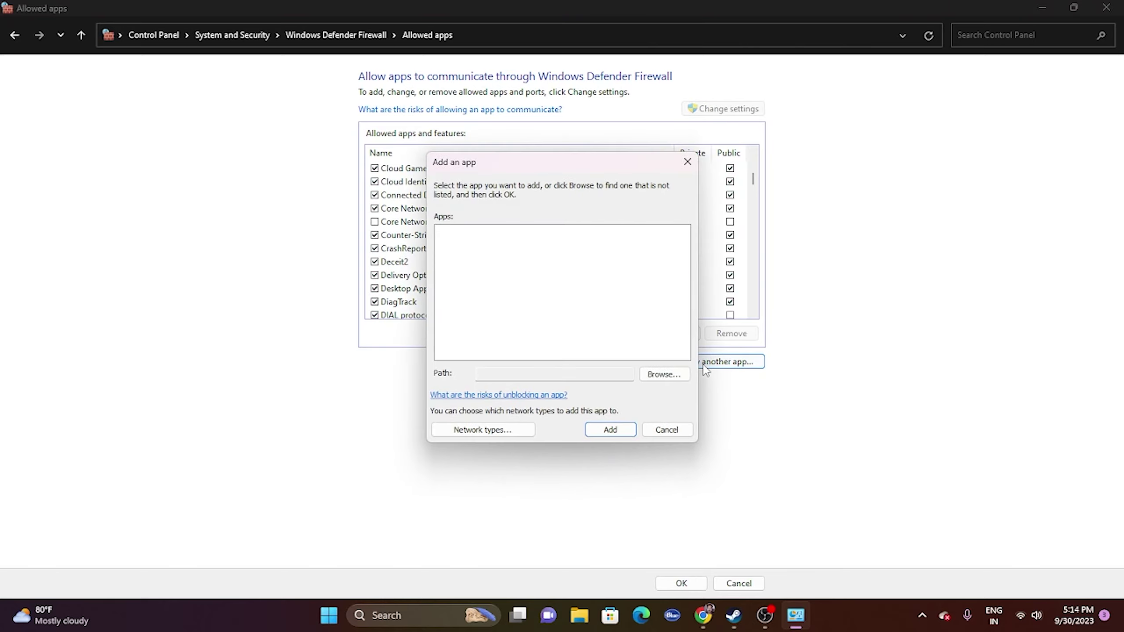
pyautogui.click(663, 374)
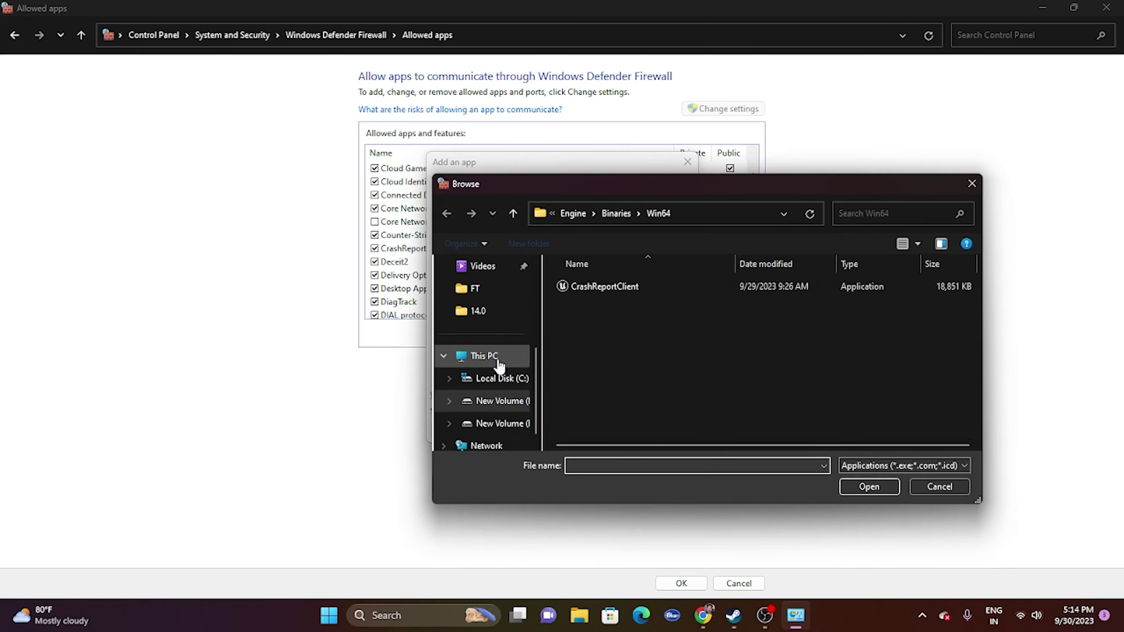
# Step: Choose the cs2 application from D:\SteamLibrary\steamapps\common\Counter-Strike Global Offensive\game\bin\win64 as the app to add
pyautogui.click(495, 357)
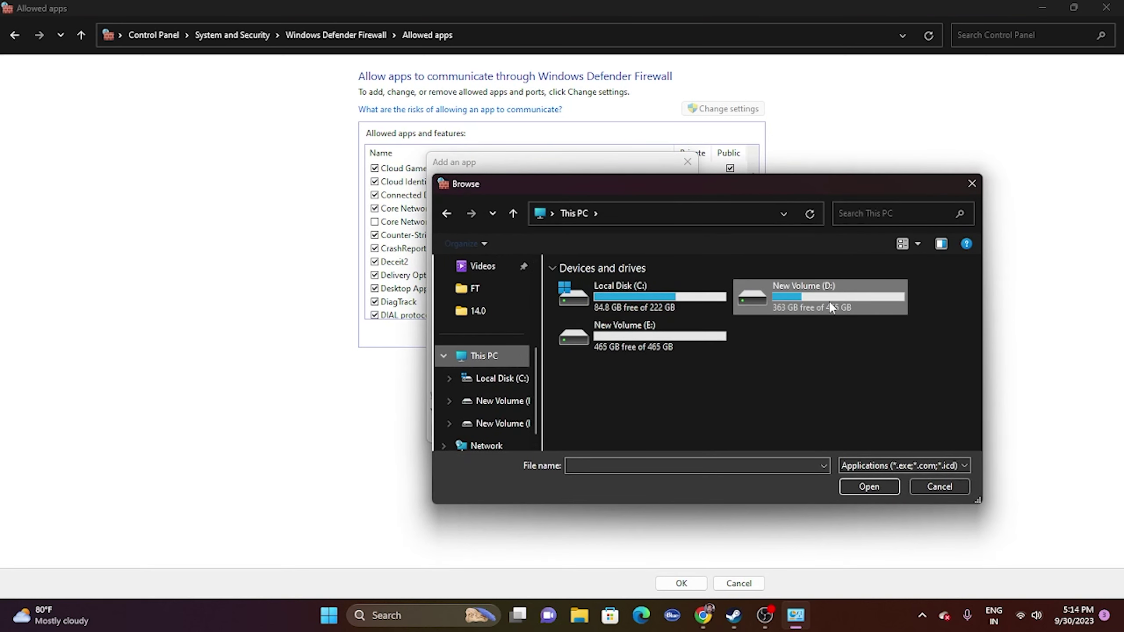
pyautogui.doubleClick(794, 289)
pyautogui.doubleClick(610, 304)
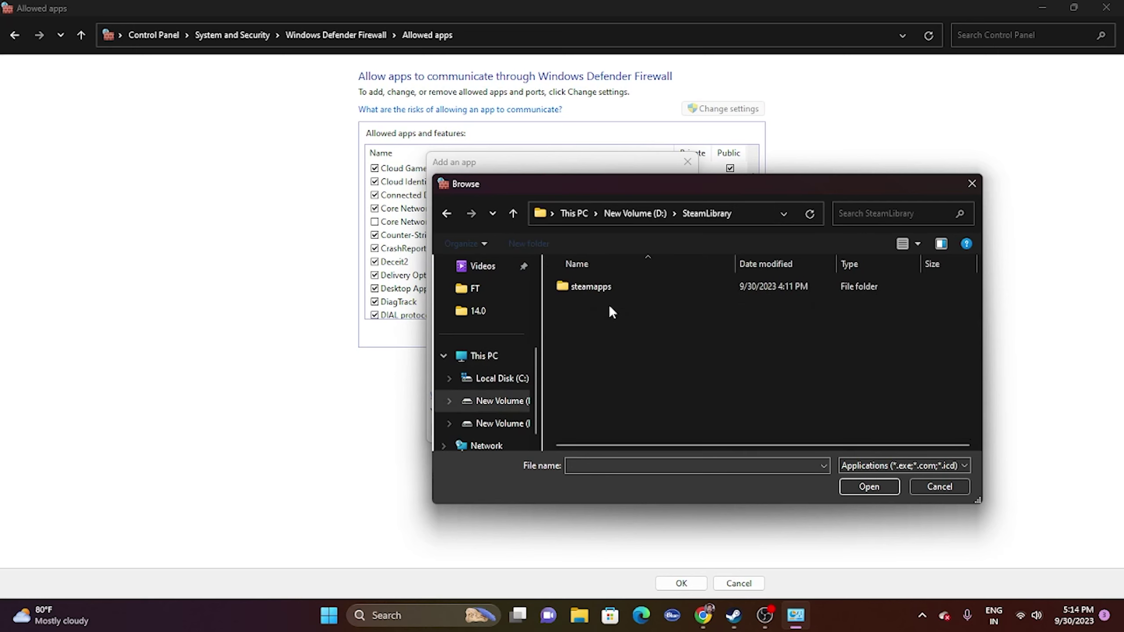
pyautogui.doubleClick(603, 293)
pyautogui.doubleClick(602, 294)
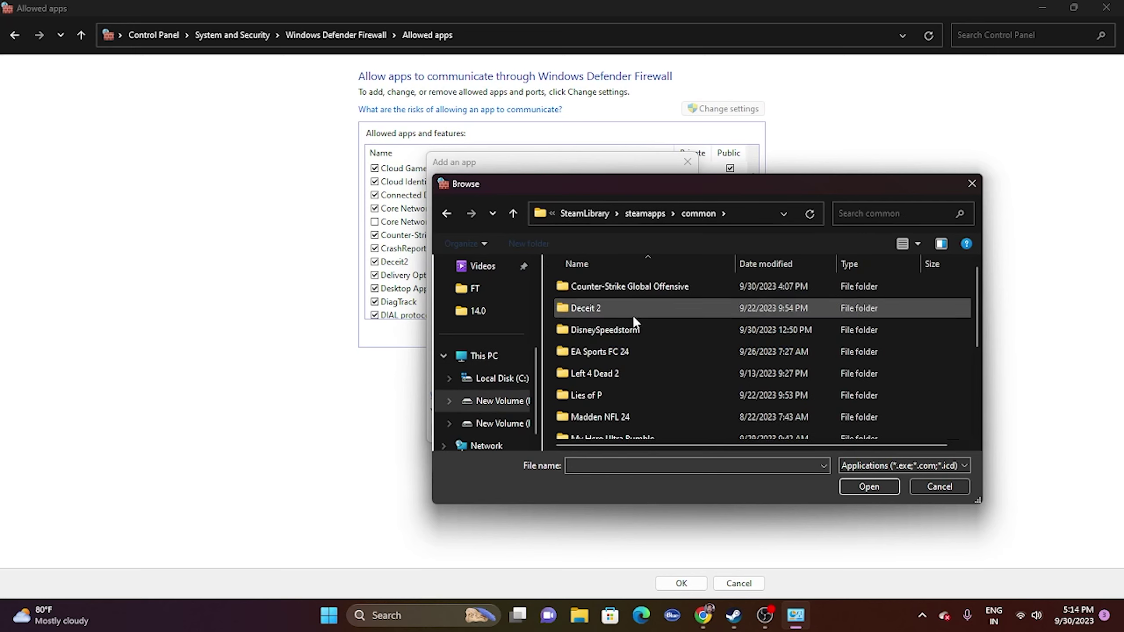
pyautogui.doubleClick(617, 288)
pyautogui.doubleClick(617, 289)
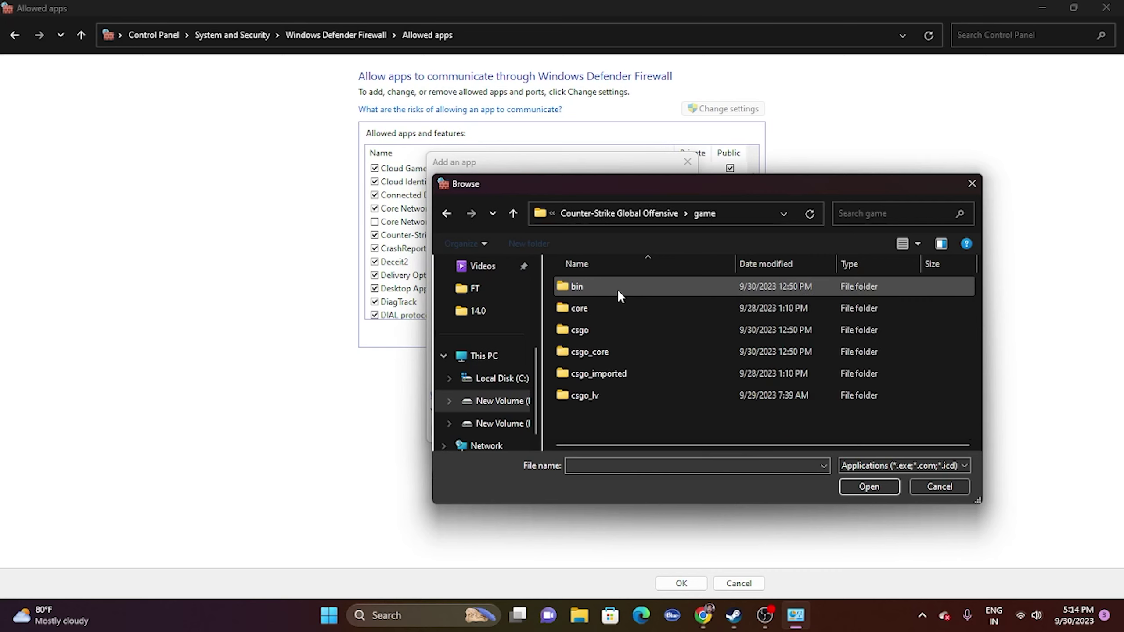
pyautogui.doubleClick(596, 296)
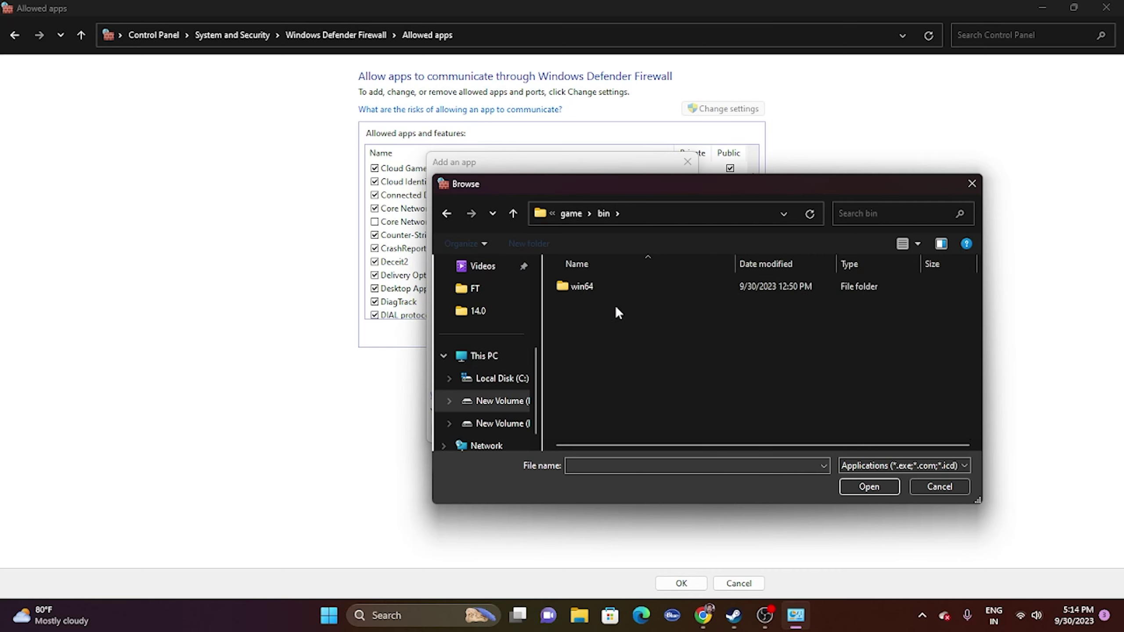
pyautogui.doubleClick(591, 291)
pyautogui.click(588, 334)
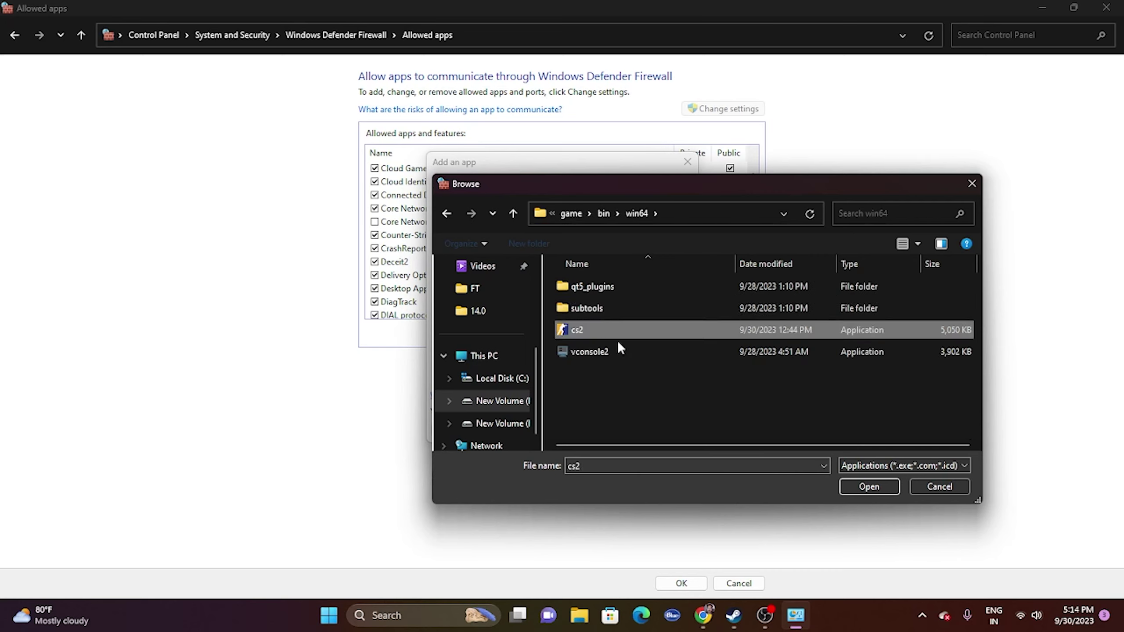
pyautogui.click(868, 487)
# Step: Try to add cs2 to the firewall's allowed apps, and close the firewall settings
pyautogui.click(610, 429)
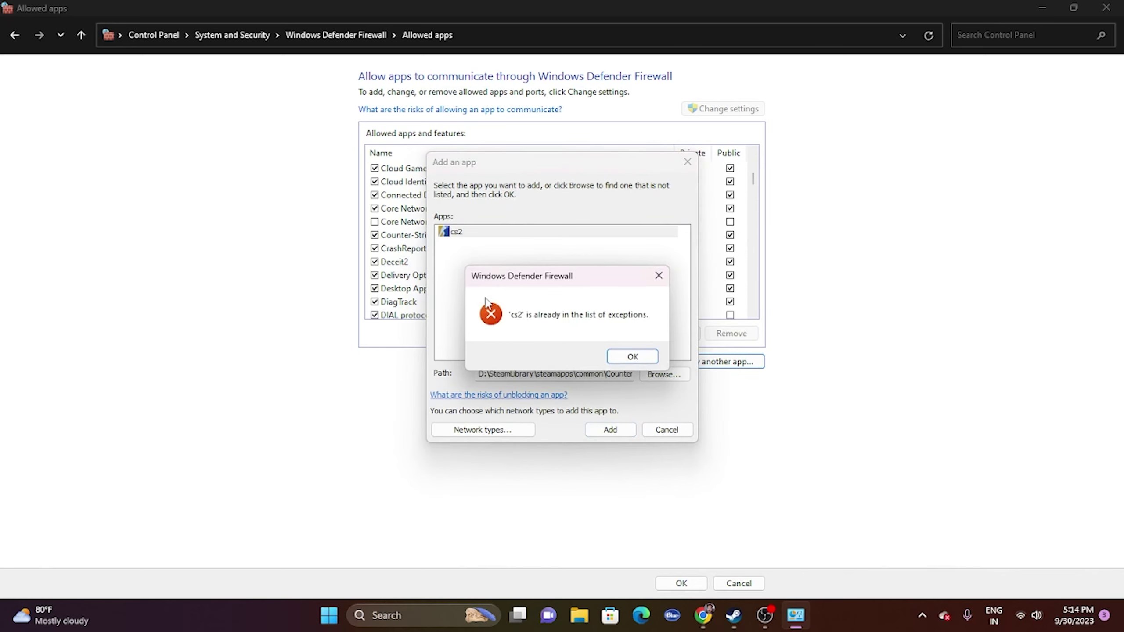
pyautogui.click(632, 356)
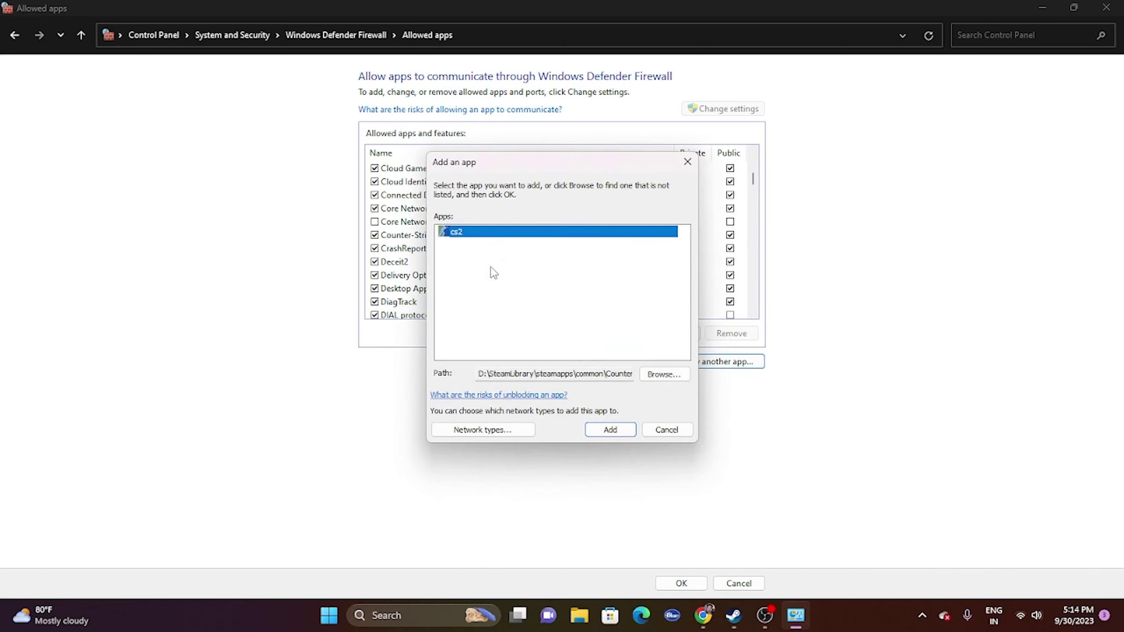
pyautogui.click(687, 162)
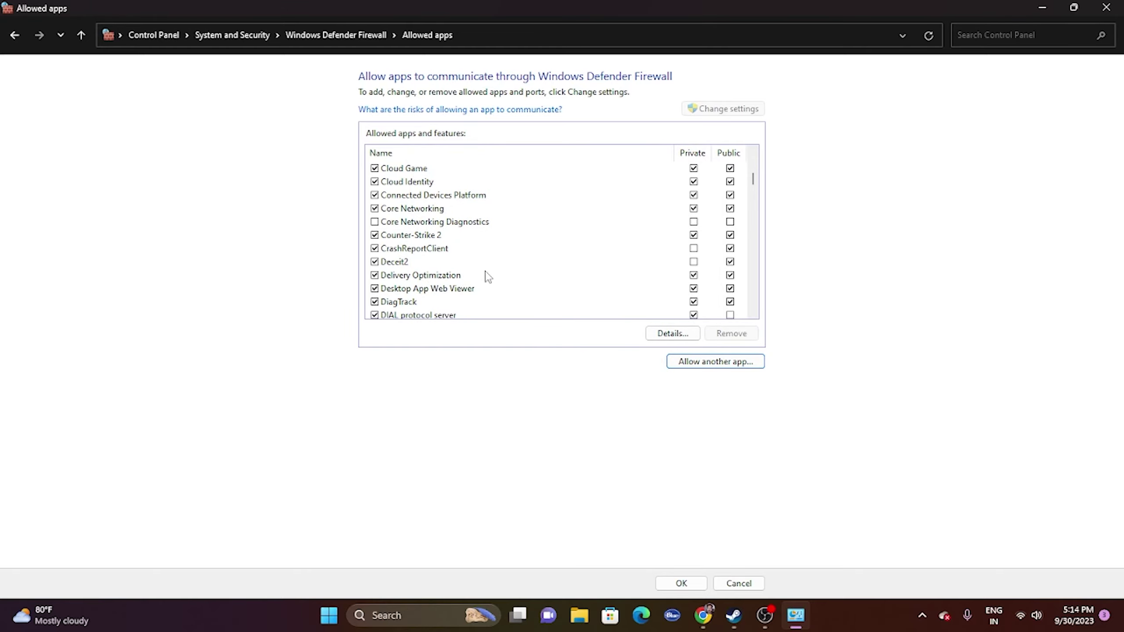
pyautogui.click(1112, 9)
# Step: Find the Steam app through Windows search, run it as administrator, and minimize its window
pyautogui.click(749, 616)
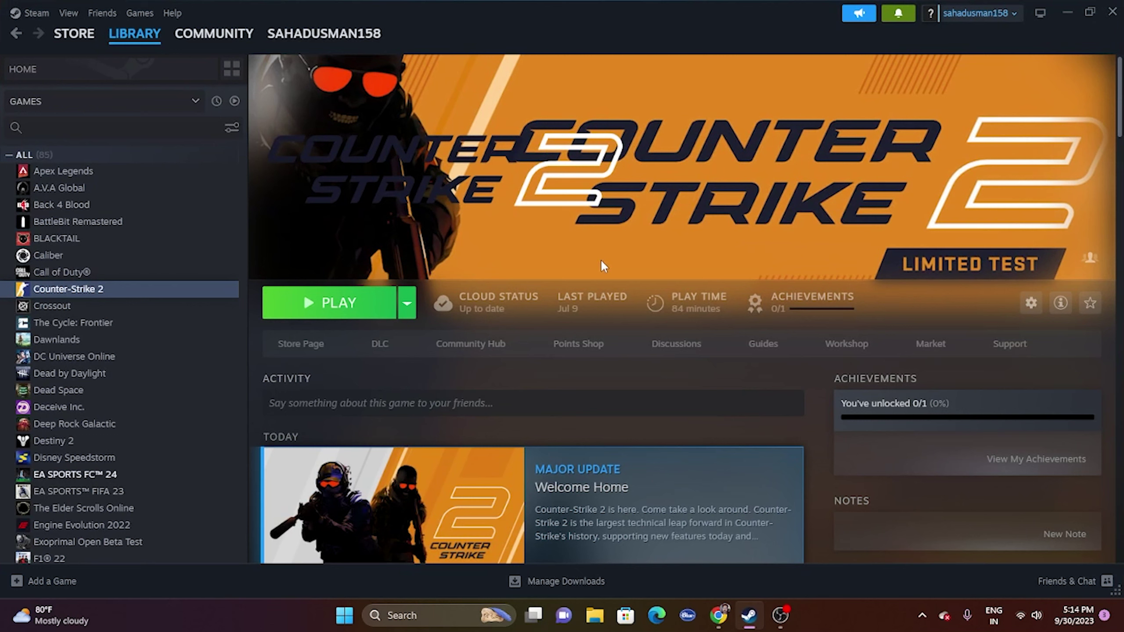
pyautogui.click(1071, 11)
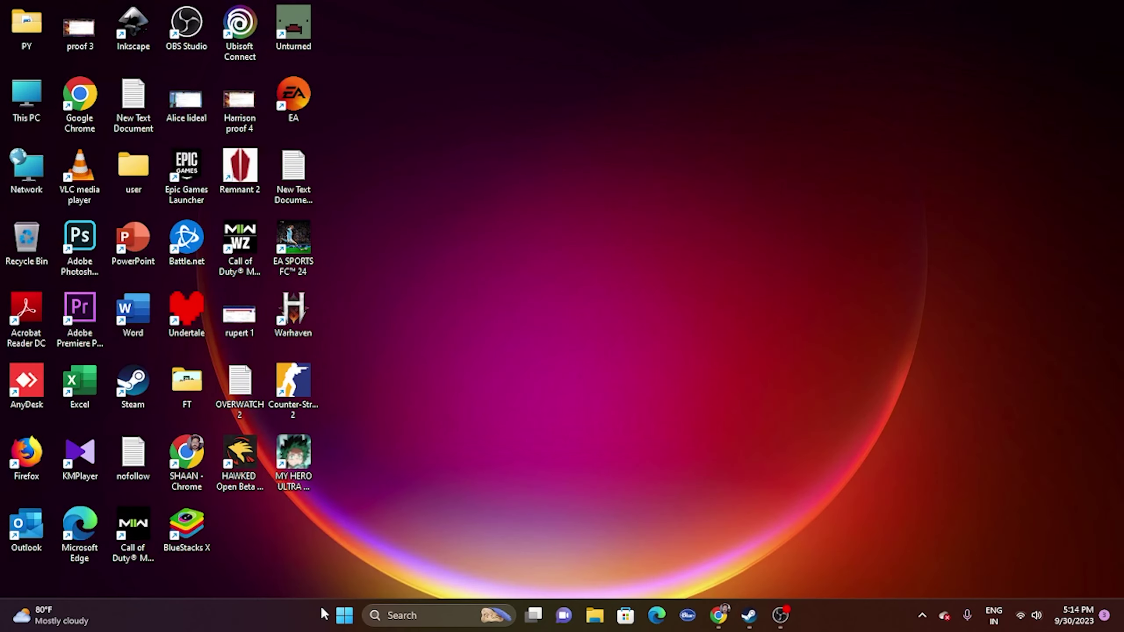
pyautogui.click(429, 615)
pyautogui.write('STEAm')
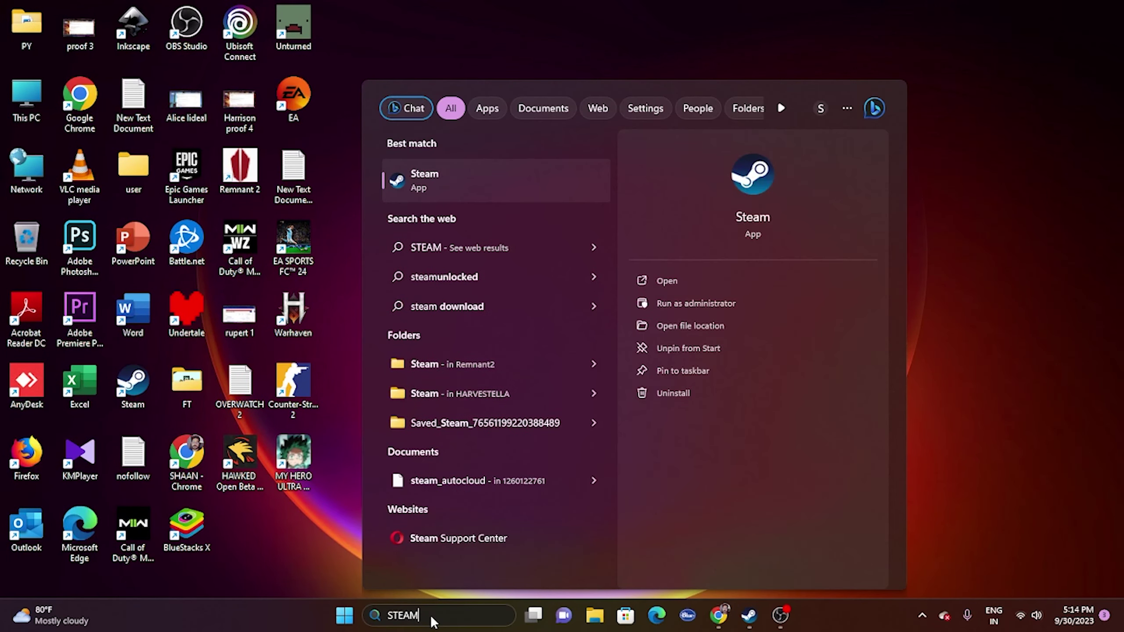
pyautogui.click(679, 302)
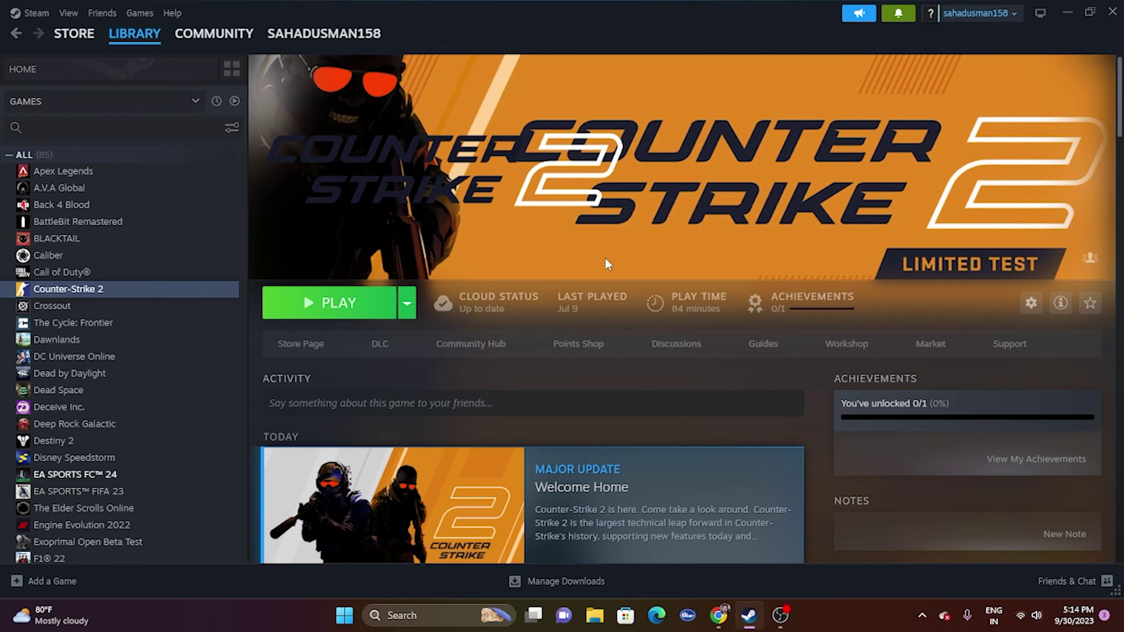
pyautogui.click(1068, 13)
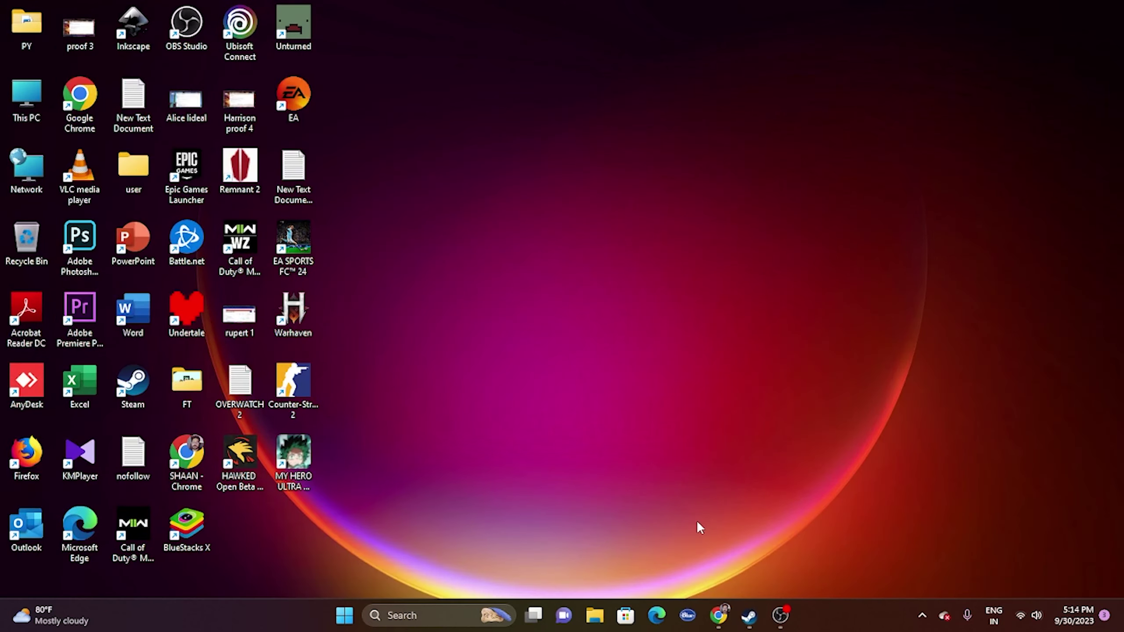
# Step: Look for the Steam folder in Program Files on Local Disk (C:) in File Explorer
pyautogui.click(601, 622)
pyautogui.click(478, 63)
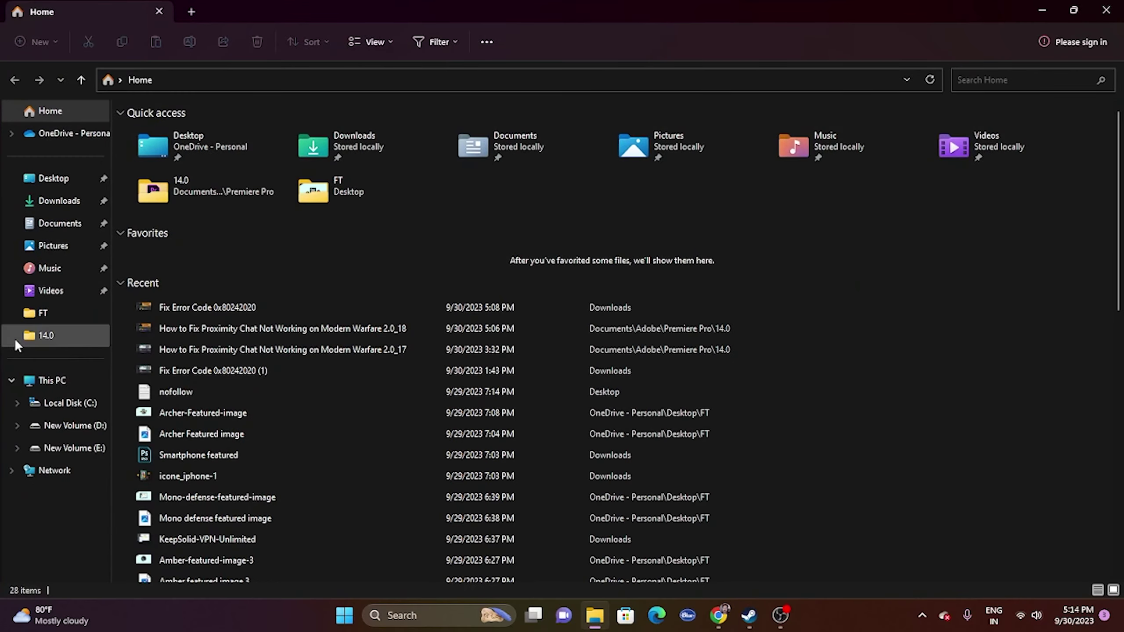
pyautogui.click(51, 380)
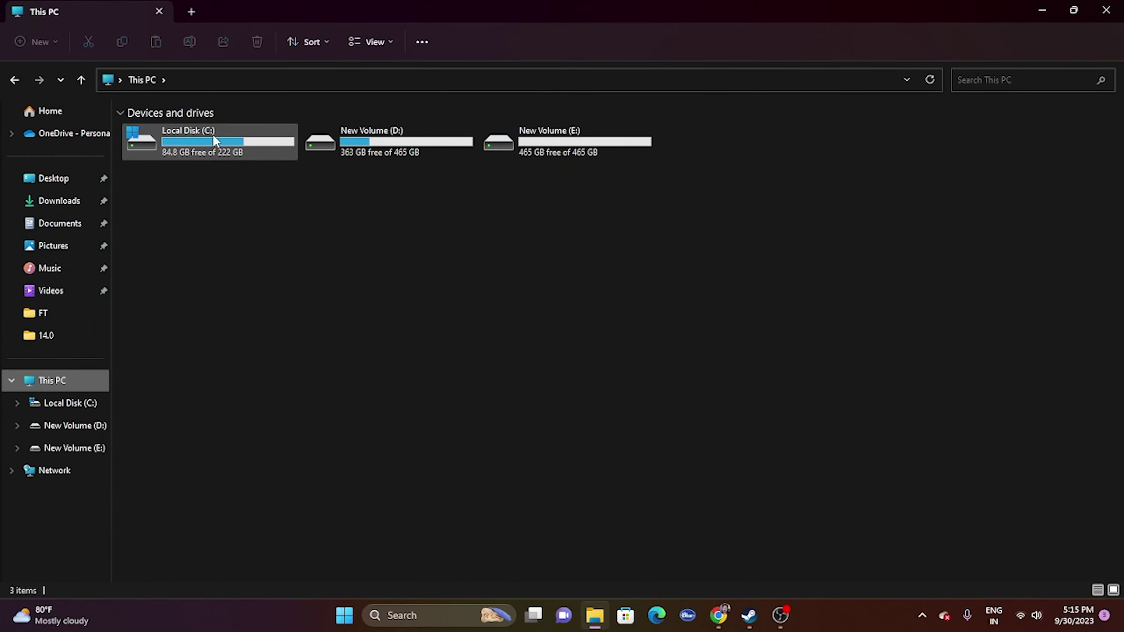
pyautogui.doubleClick(212, 134)
pyautogui.doubleClick(197, 321)
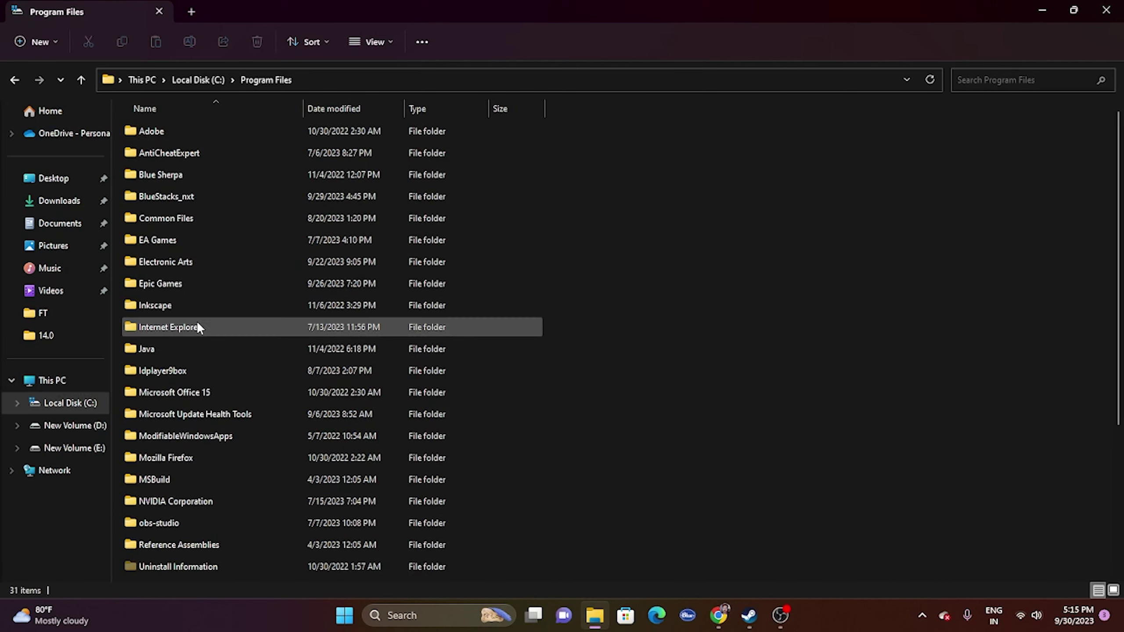
pyautogui.scroll(-4, 261, 221)
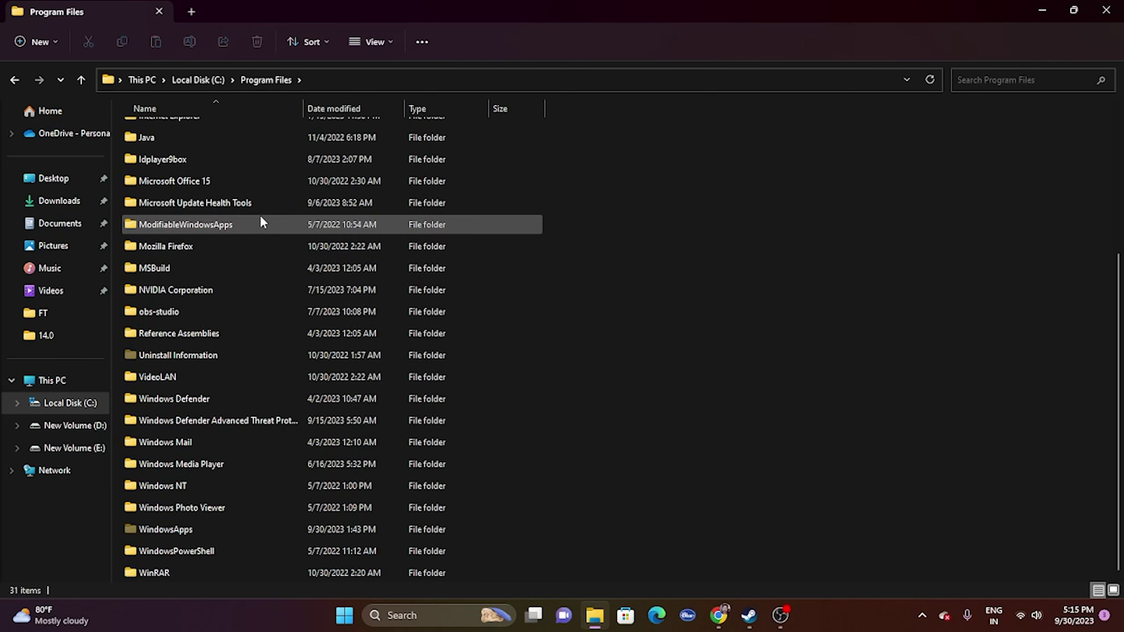
pyautogui.scroll(4, 254, 483)
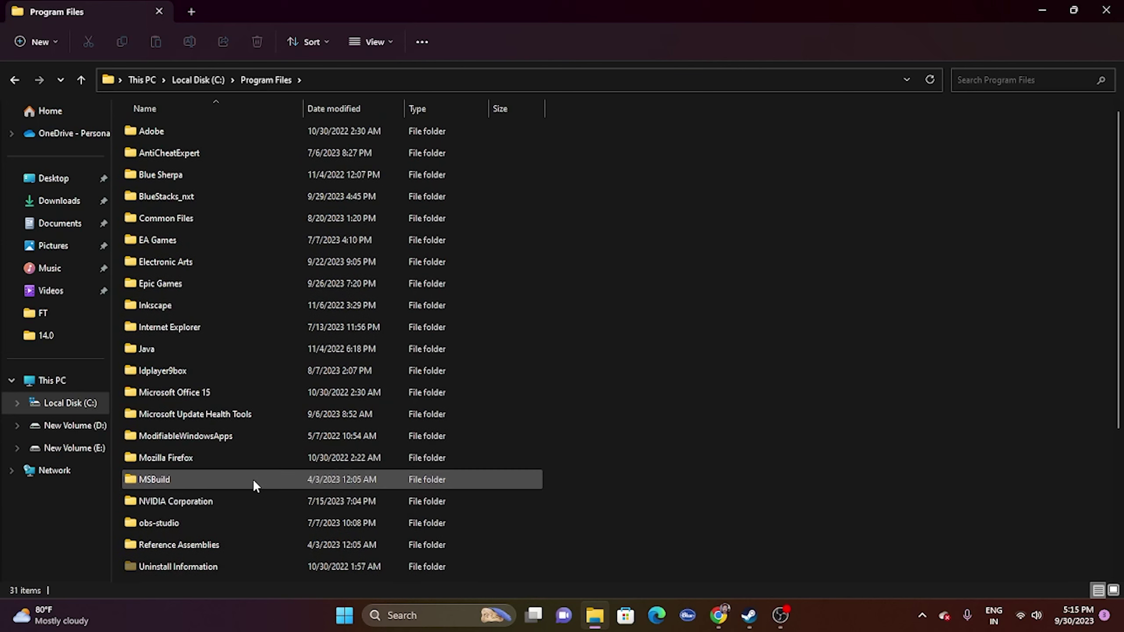
pyautogui.scroll(-4, 241, 319)
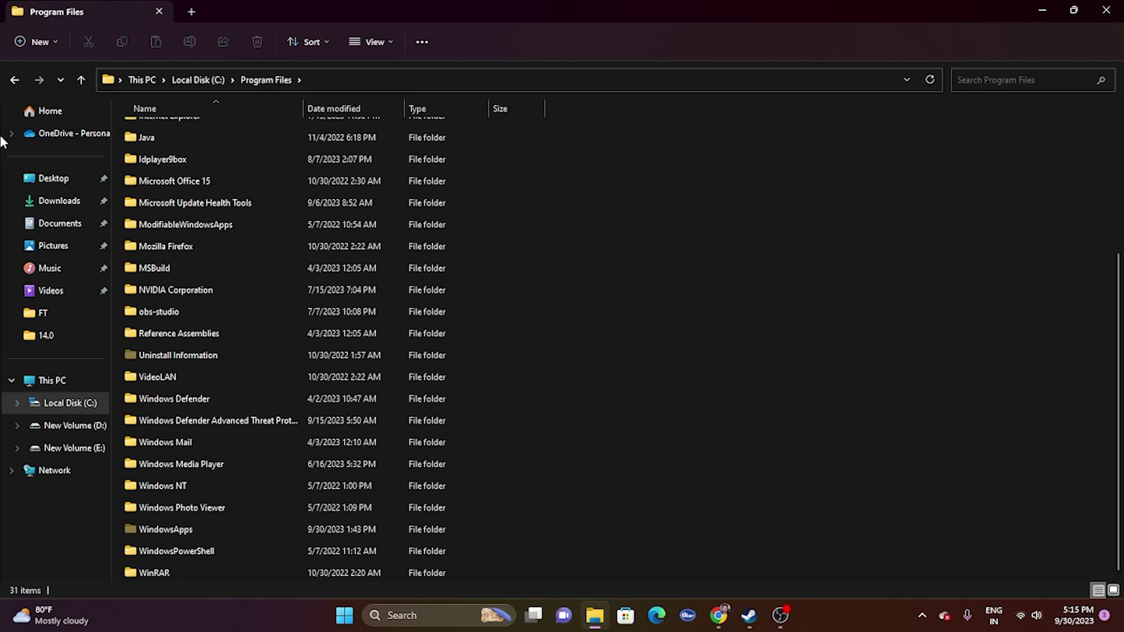
# Step: Go to Program Files (x86) on Local Disk (C:) and select the Steam folder
pyautogui.click(14, 80)
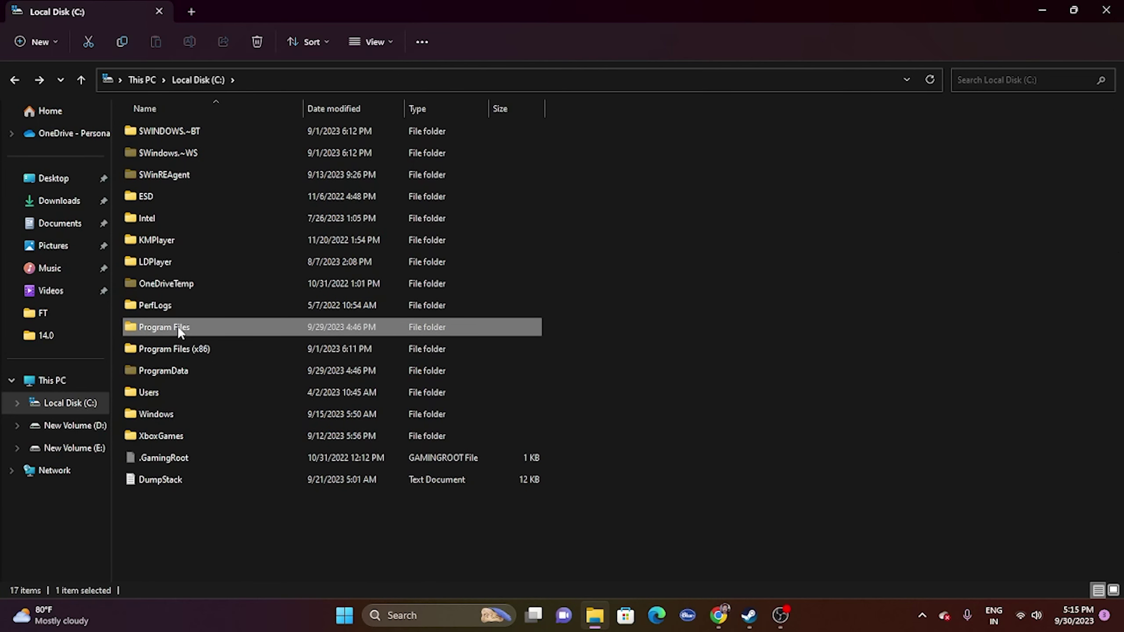
pyautogui.doubleClick(189, 348)
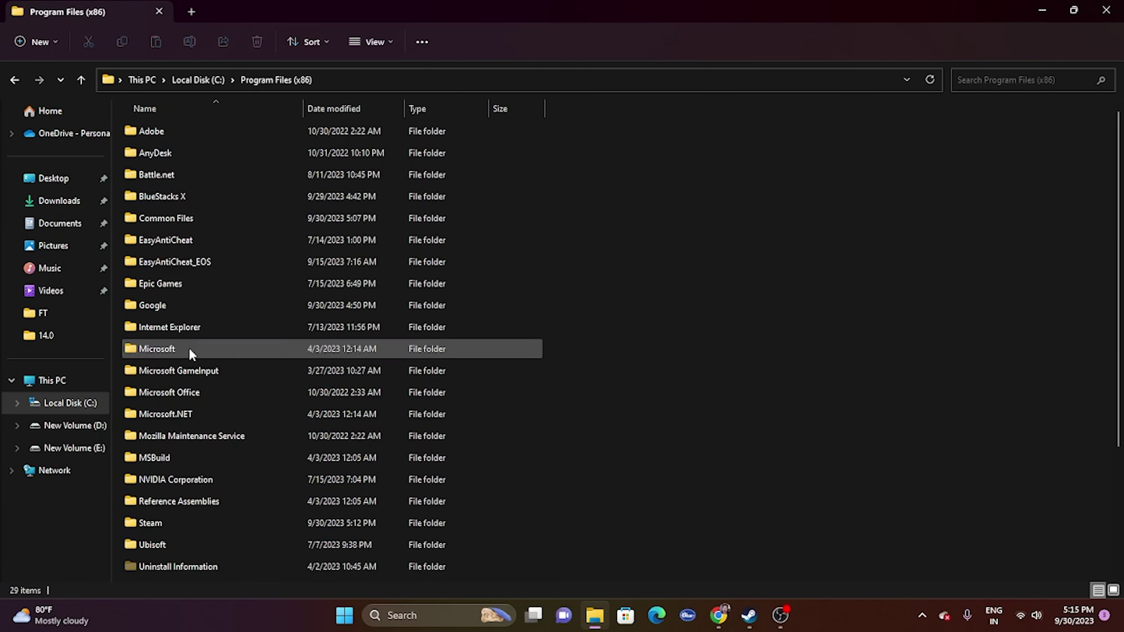
pyautogui.scroll(-1, 239, 274)
pyautogui.click(200, 462)
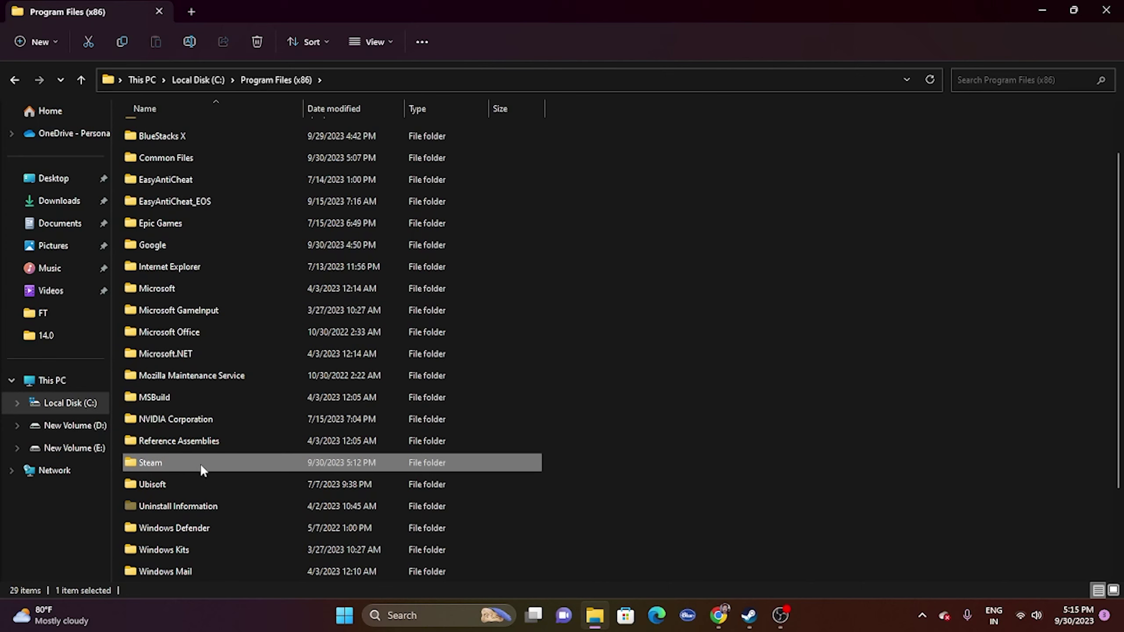
# Step: Try to clear the Steam folder's read-only attribute for the folder, subfolders and files, and close its properties
pyautogui.rightClick(182, 463)
pyautogui.click(260, 452)
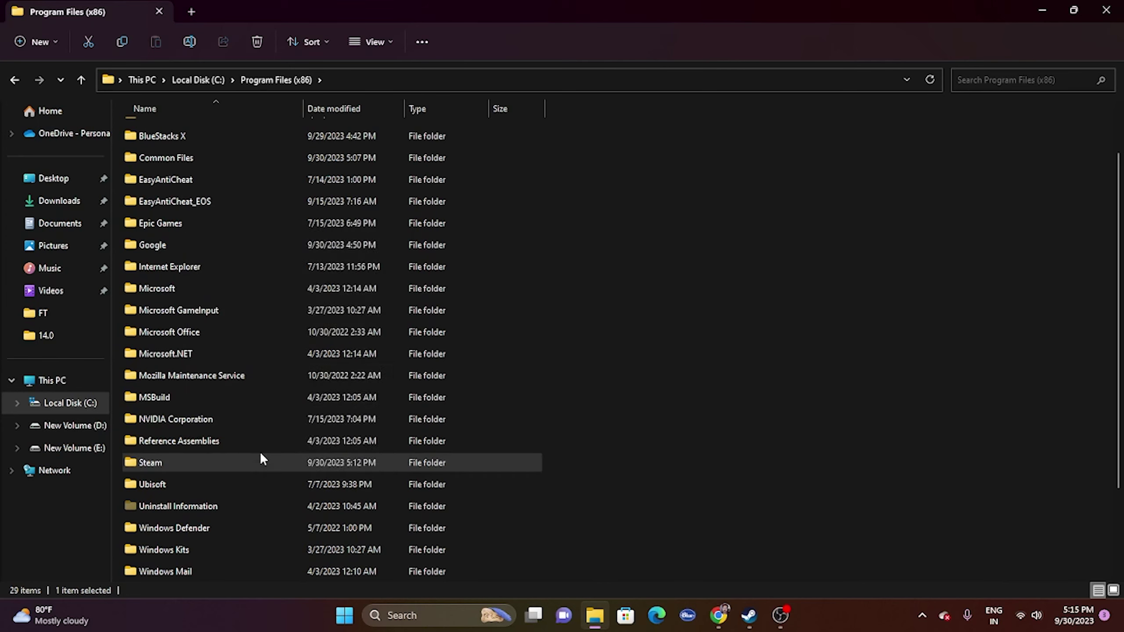
pyautogui.click(317, 441)
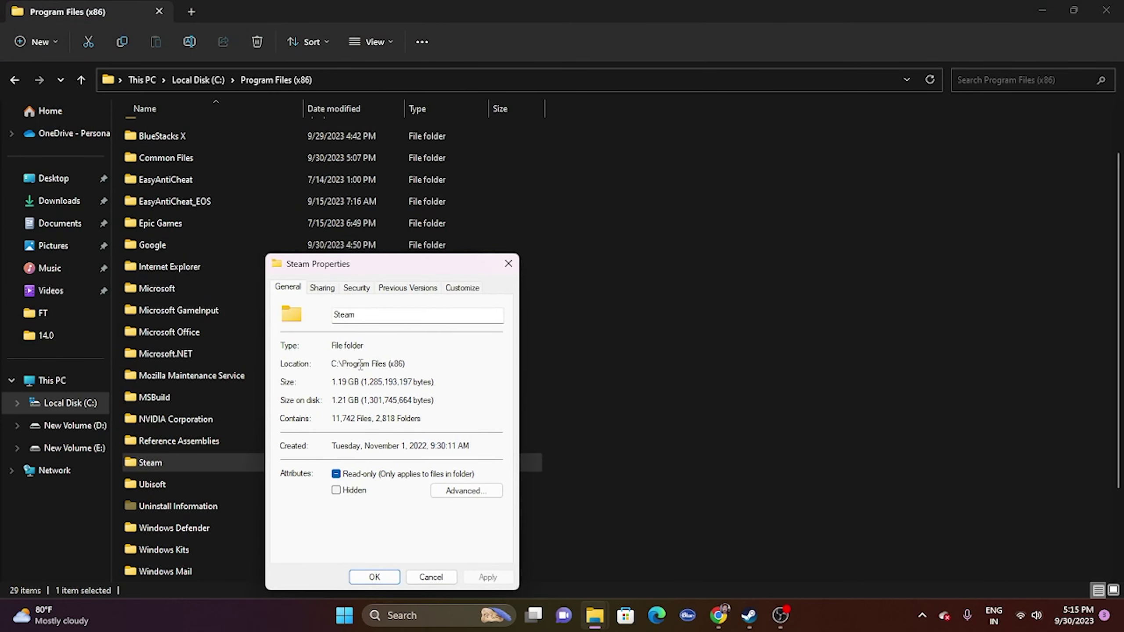
pyautogui.click(337, 475)
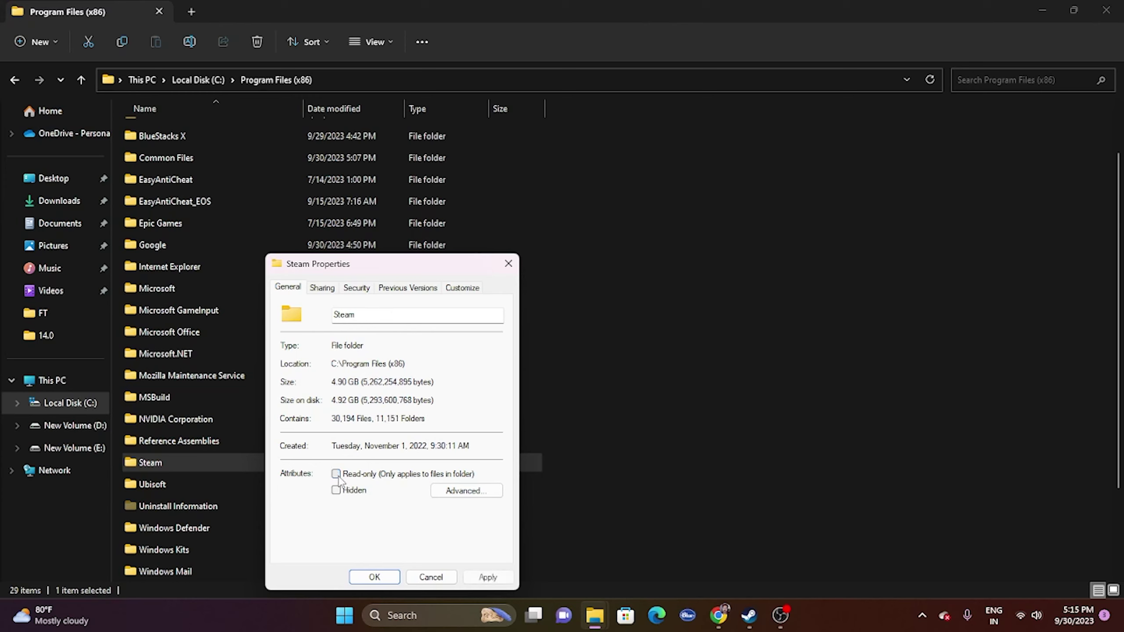
pyautogui.click(488, 577)
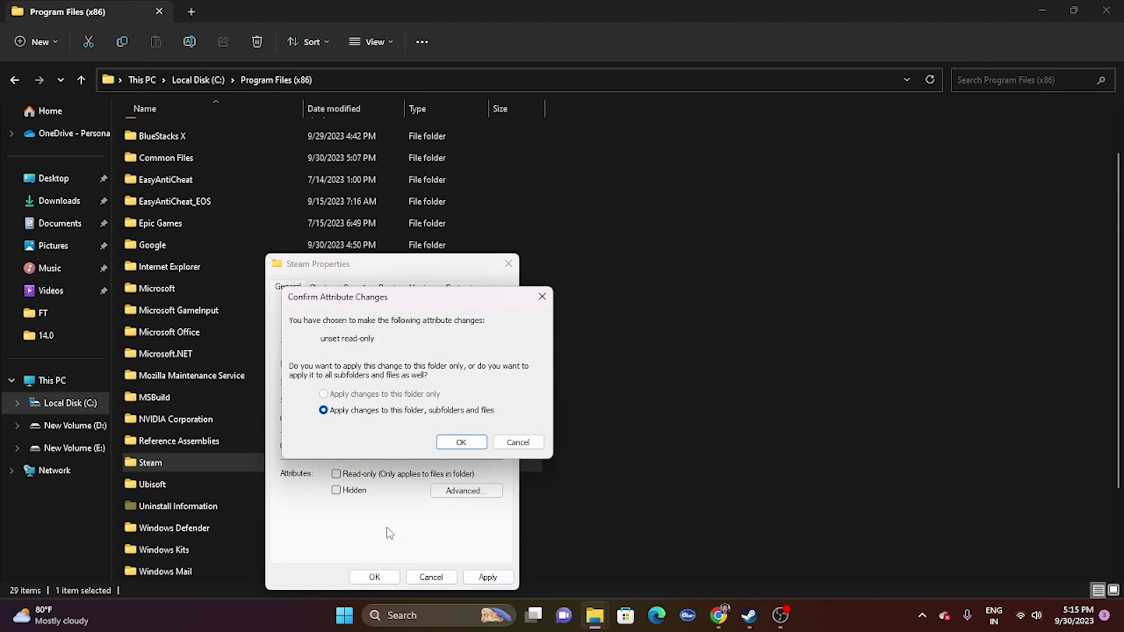
pyautogui.click(498, 444)
pyautogui.click(337, 474)
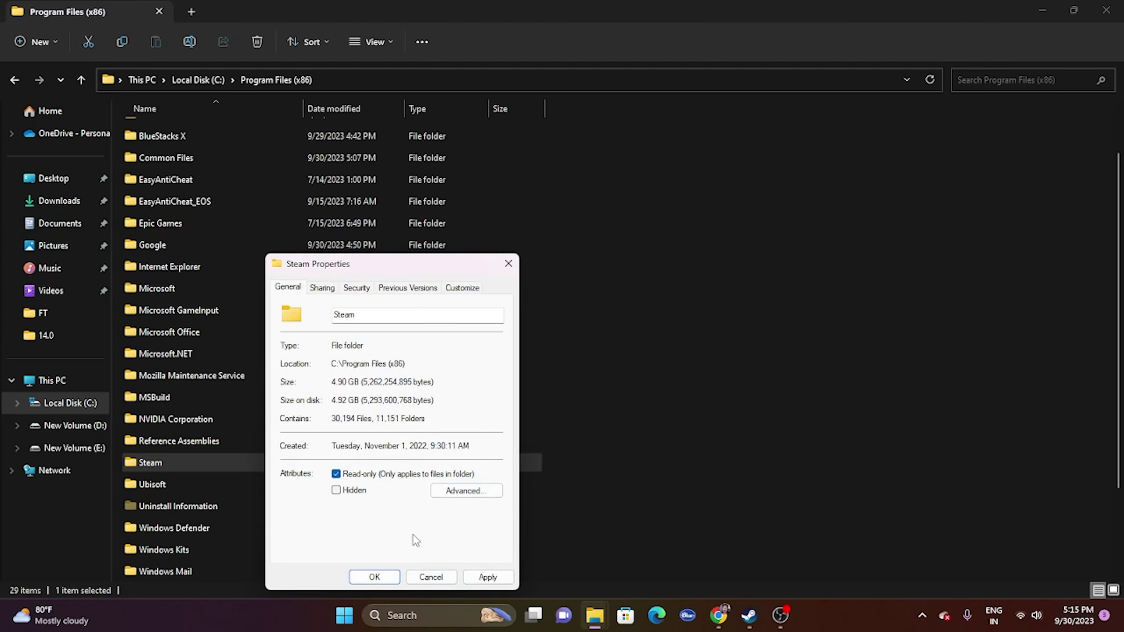
pyautogui.click(507, 266)
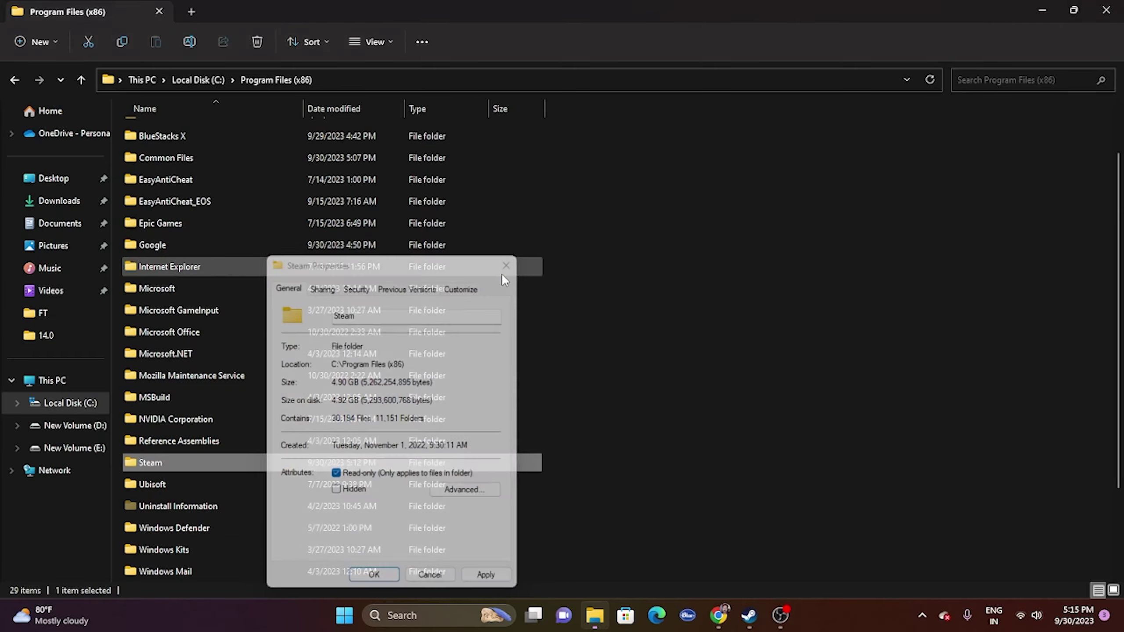
# Step: Switch to Steam, go to the Clear Download Cache option in its Downloads settings, and close the settings
pyautogui.press('super+d')
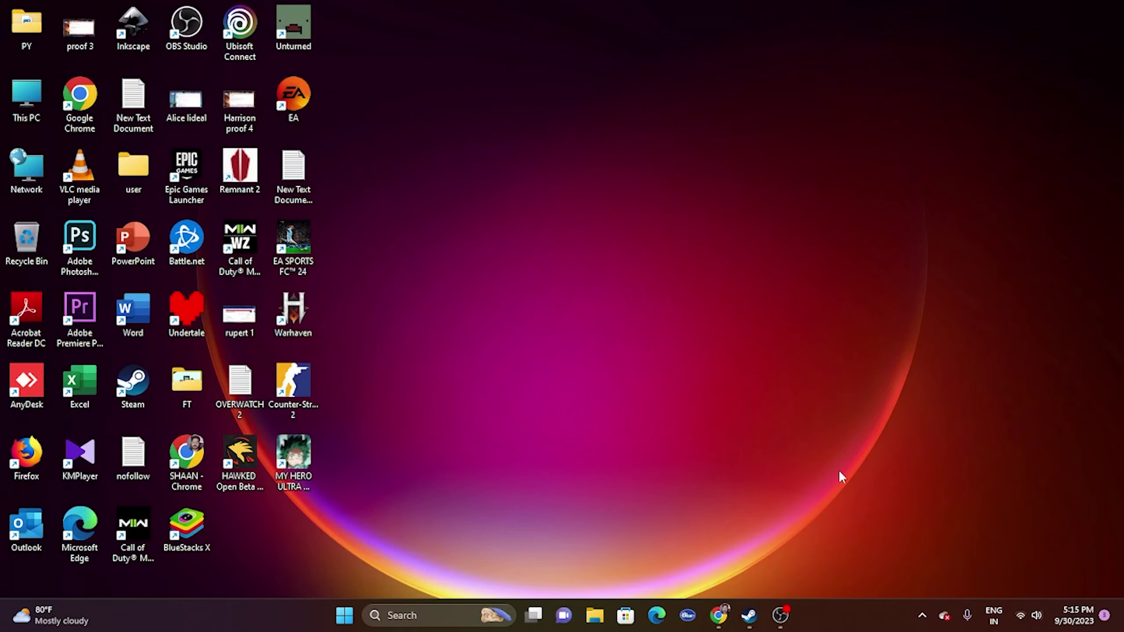
pyautogui.click(749, 615)
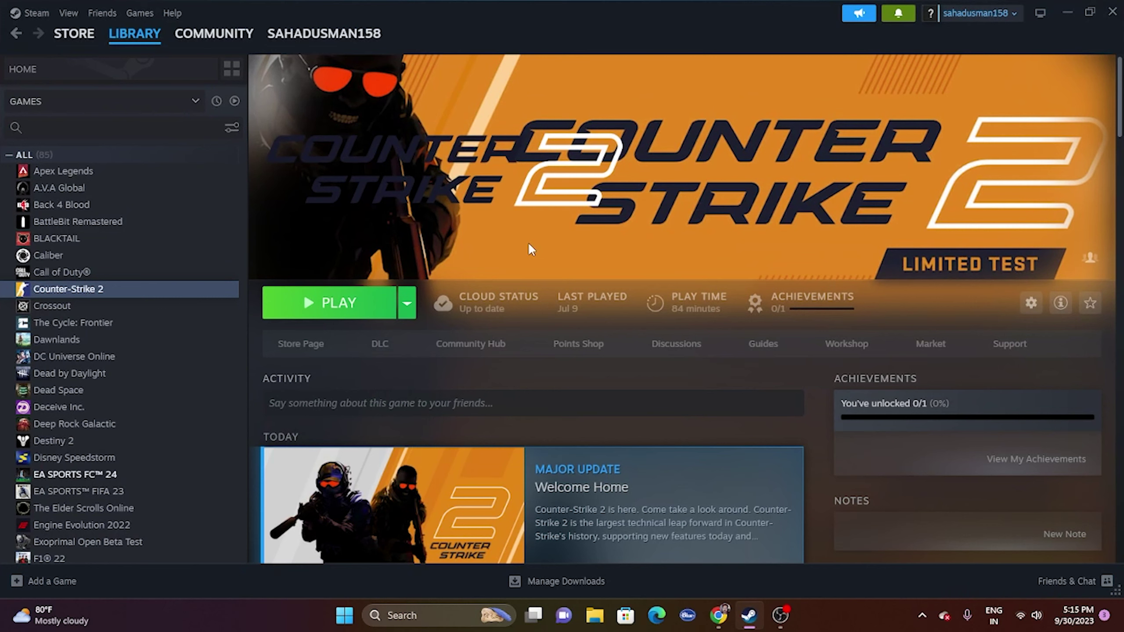
pyautogui.click(32, 13)
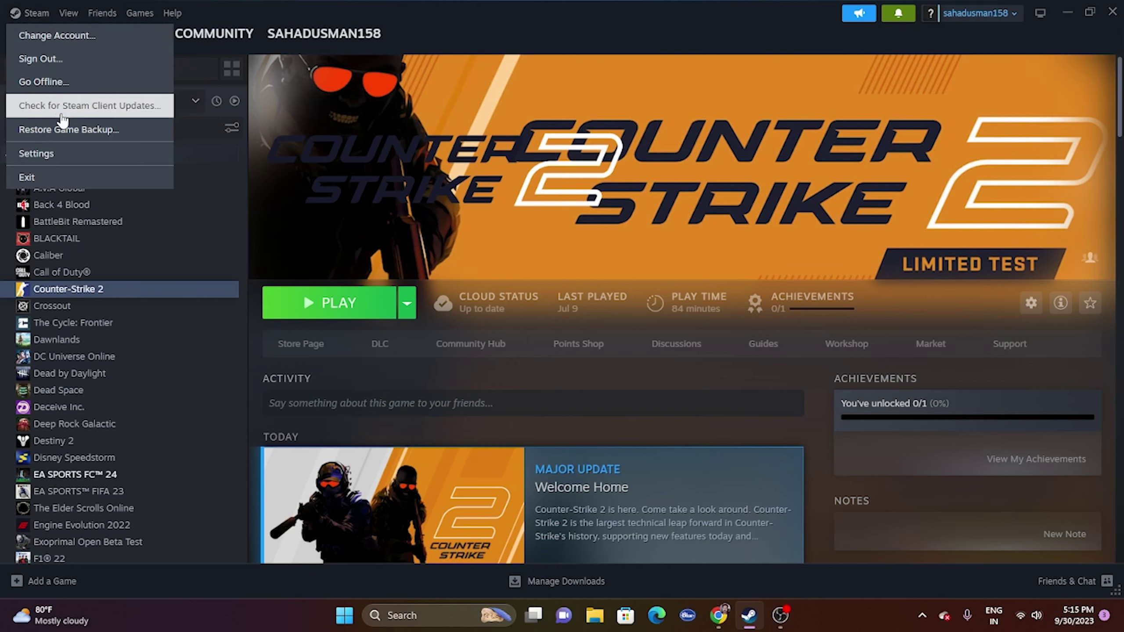
pyautogui.click(49, 153)
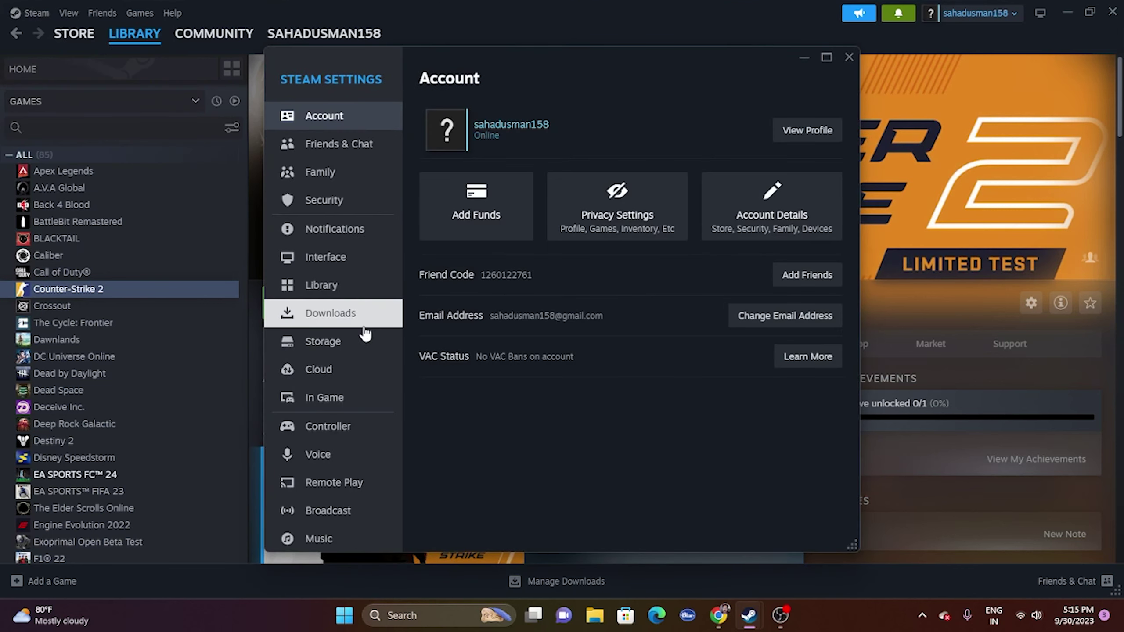
pyautogui.click(366, 328)
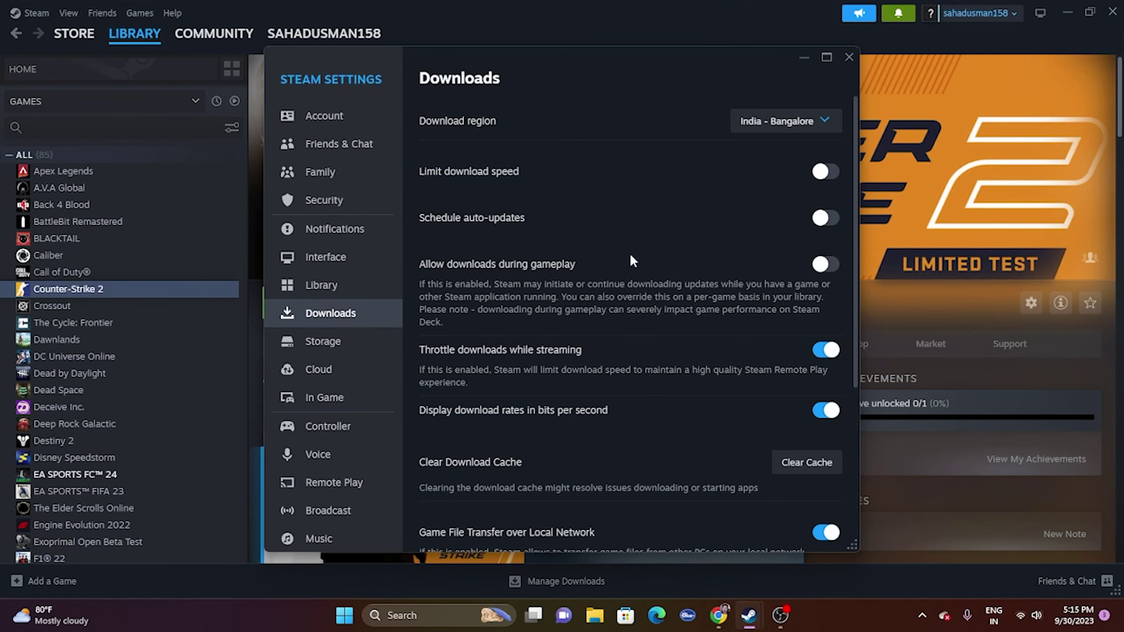
pyautogui.scroll(-4, 632, 264)
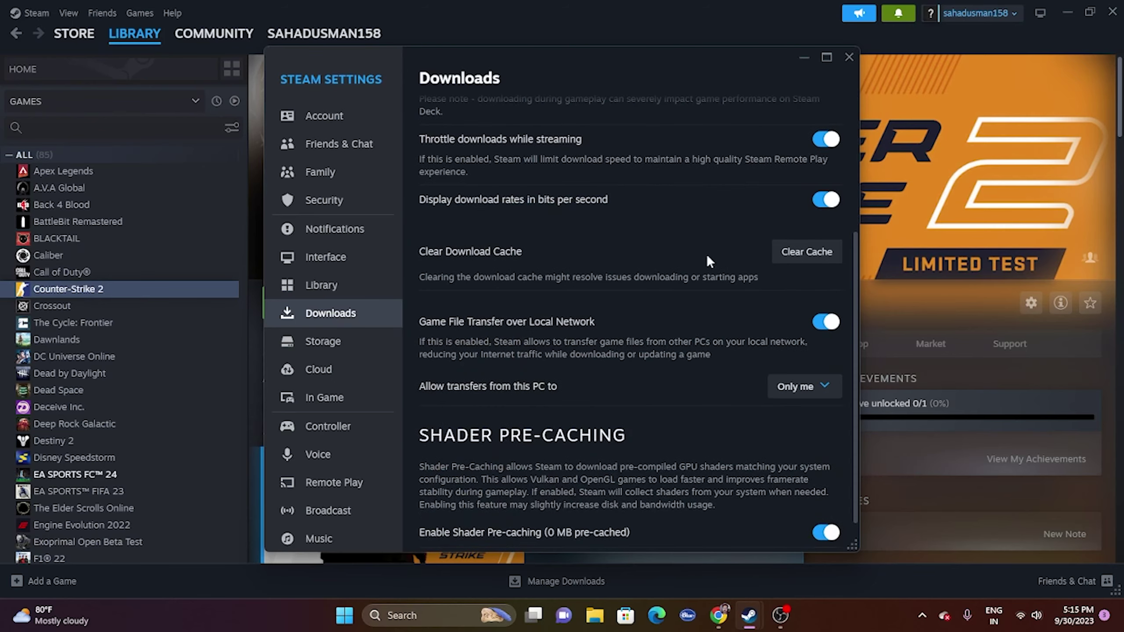
pyautogui.click(809, 264)
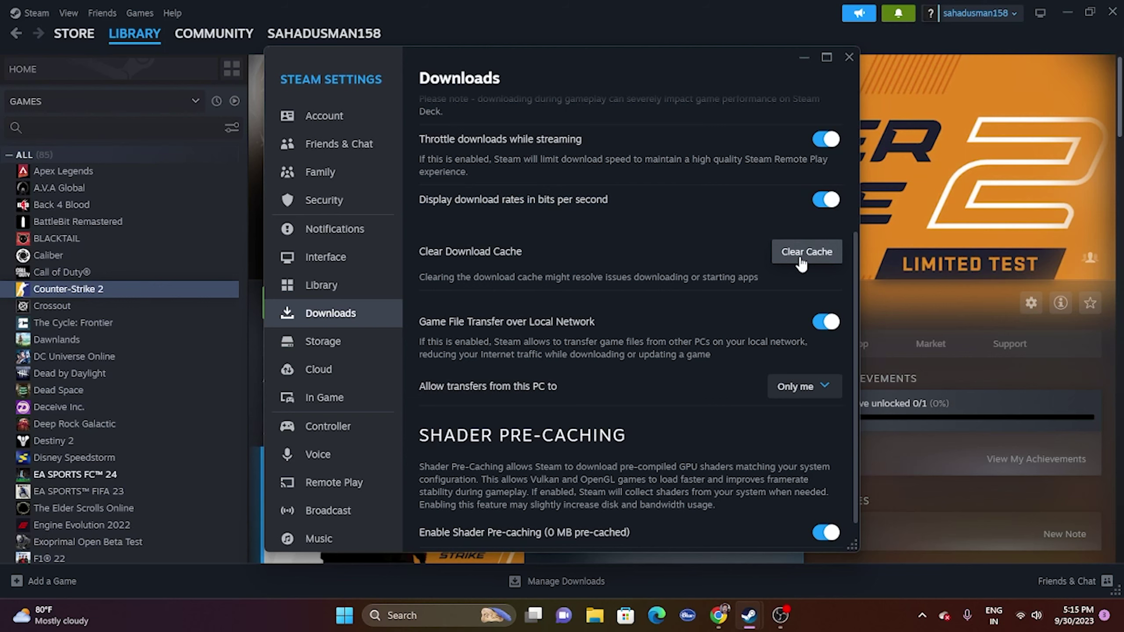
pyautogui.click(848, 57)
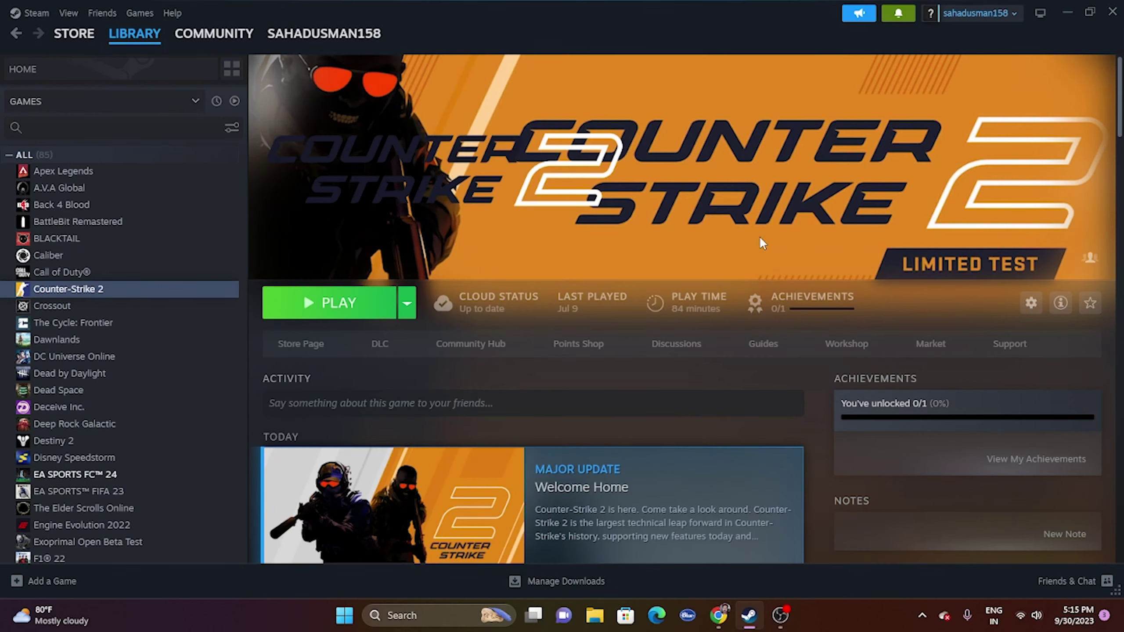
# Step: Look at the Verify integrity of game files option among Counter-Strike 2's installed files properties, and close the properties
pyautogui.rightClick(97, 300)
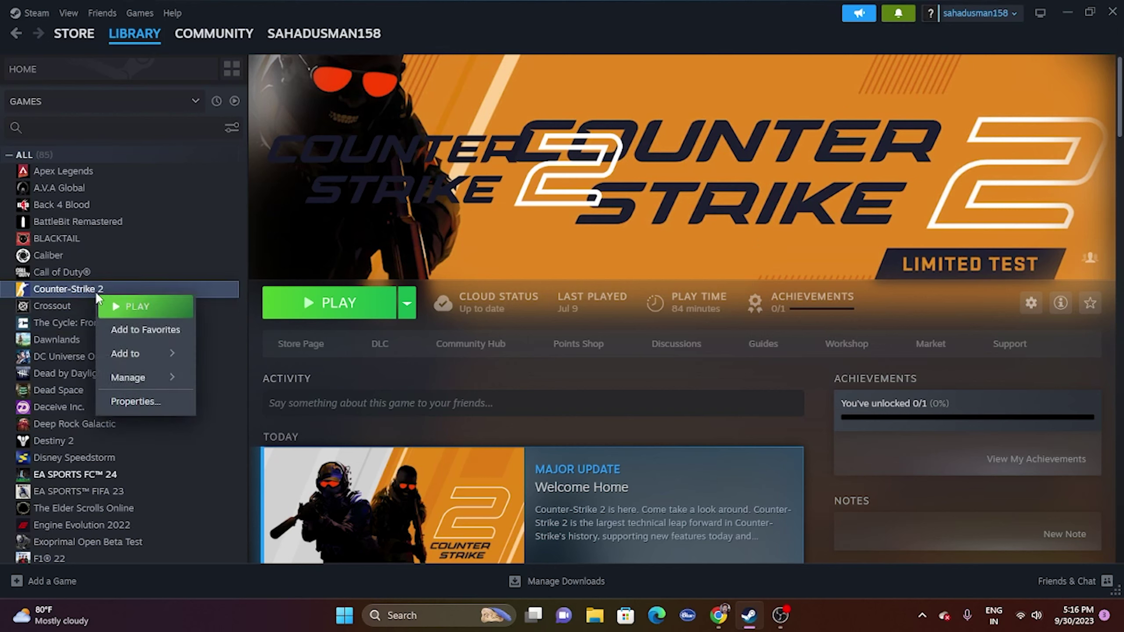
pyautogui.click(133, 401)
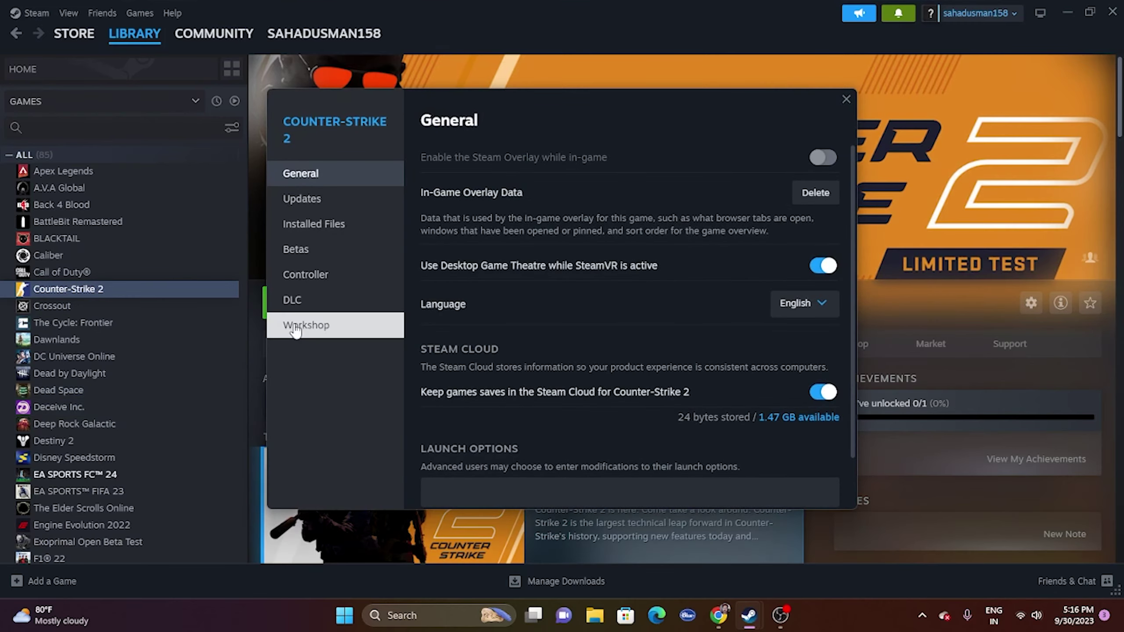
pyautogui.click(327, 226)
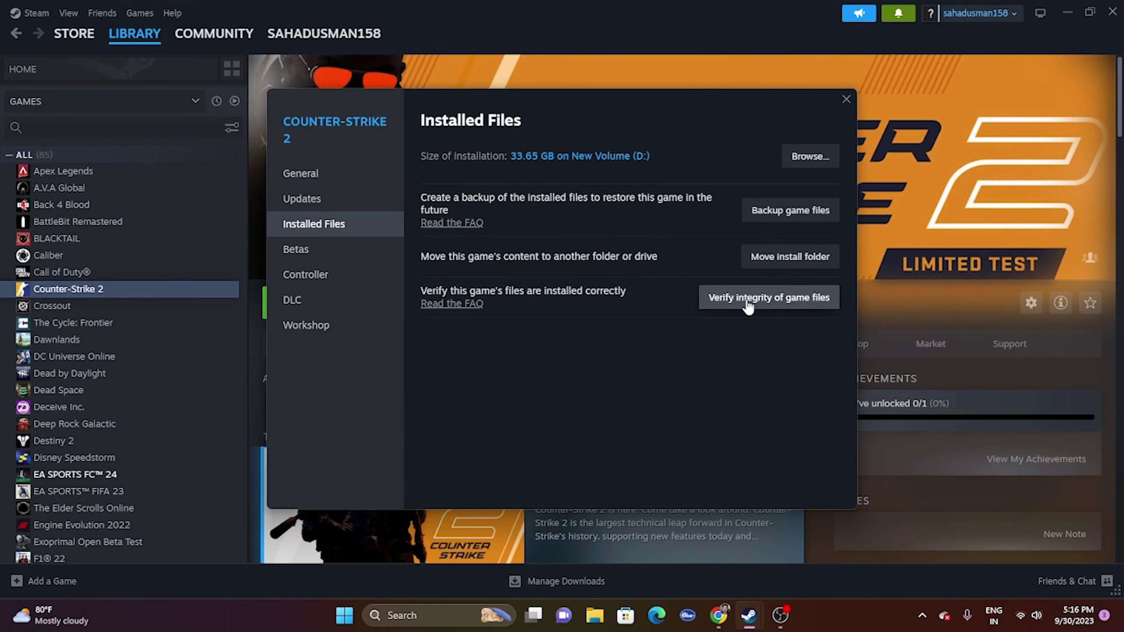
pyautogui.click(847, 100)
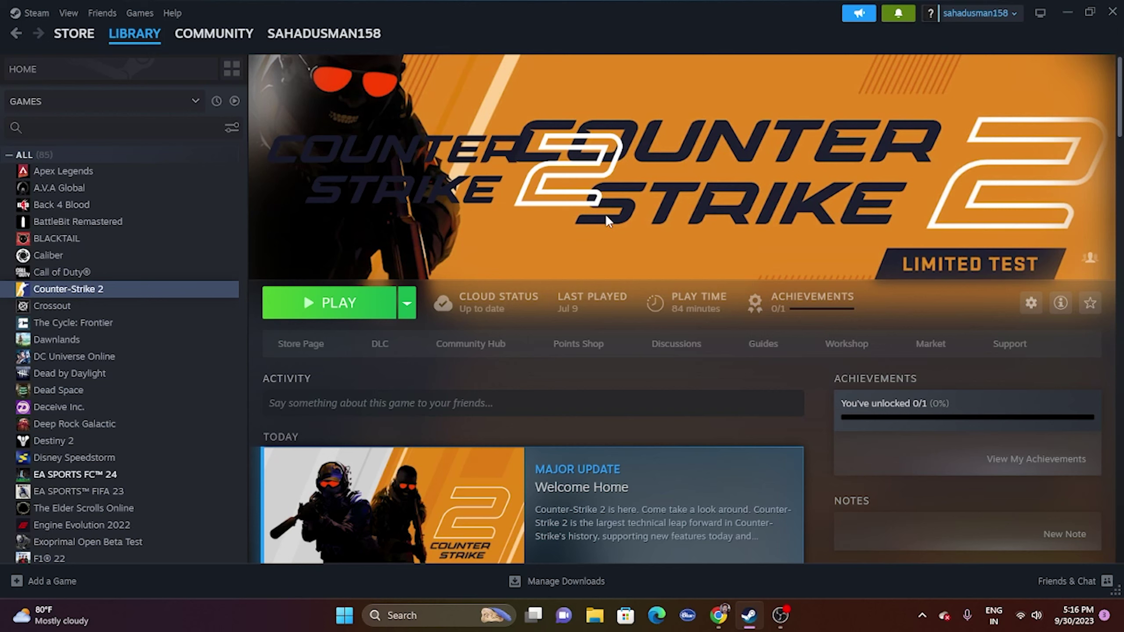
# Step: View the management options for Counter-Strike 2 in the library, including Uninstall, and dismiss them
pyautogui.rightClick(104, 299)
pyautogui.moveTo(135, 376)
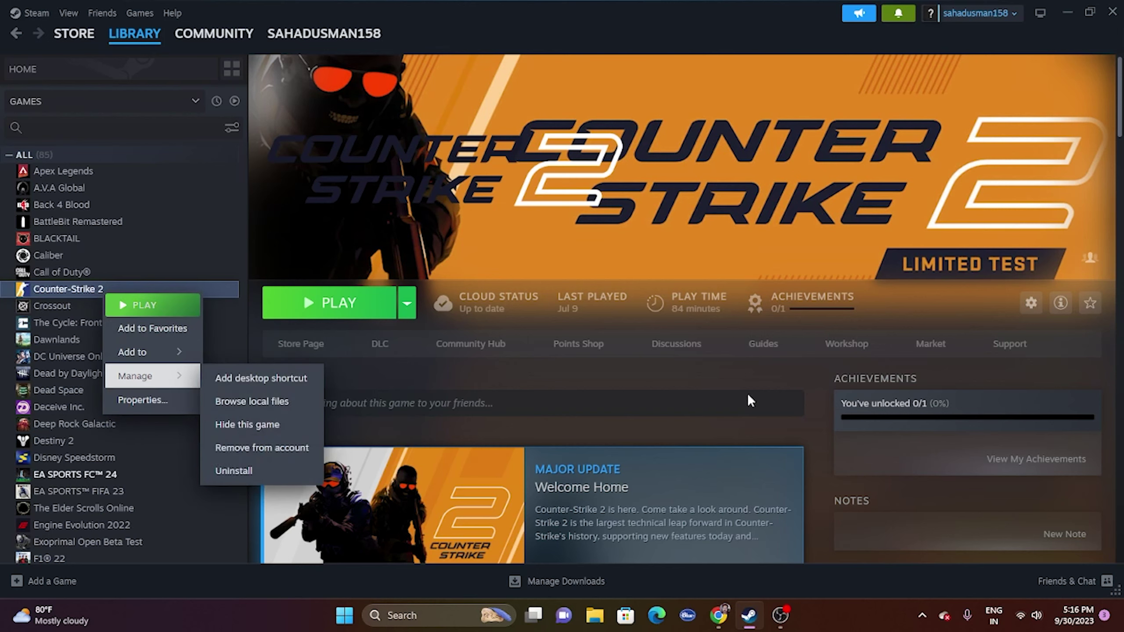
pyautogui.click(751, 374)
# Step: View the drives under This PC in File Explorer, and close the window
pyautogui.click(595, 616)
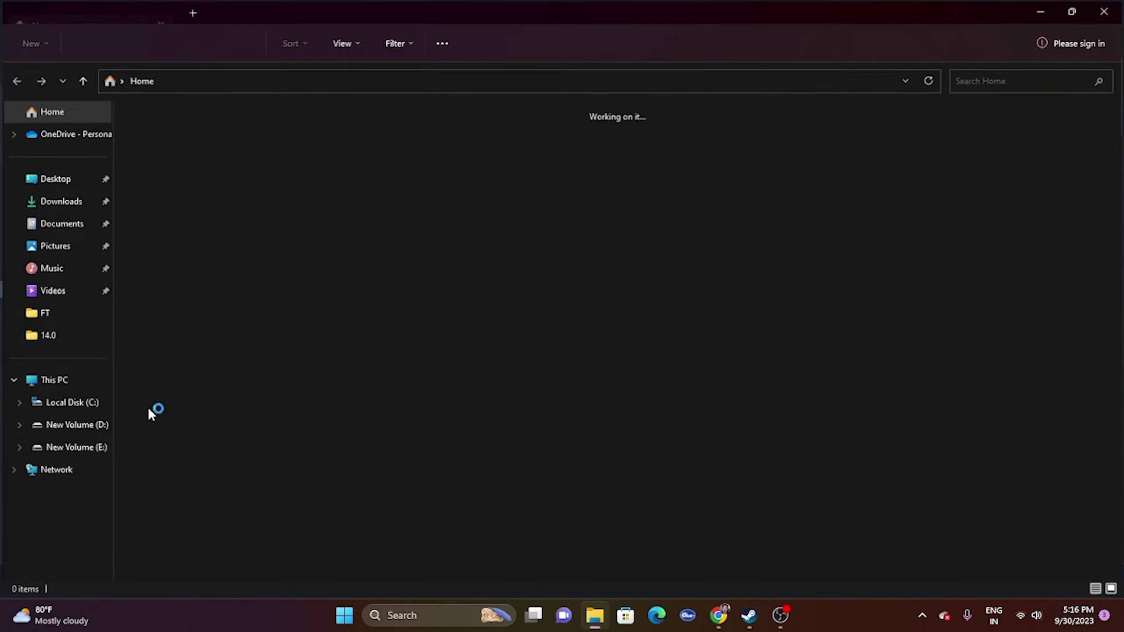
pyautogui.click(62, 380)
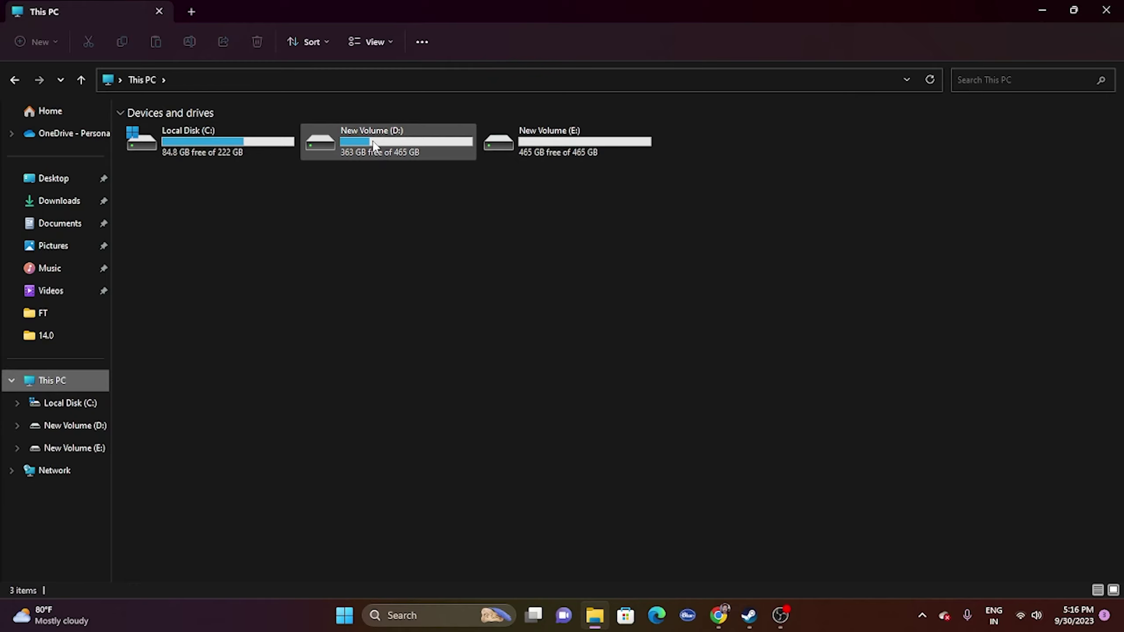
pyautogui.click(1105, 11)
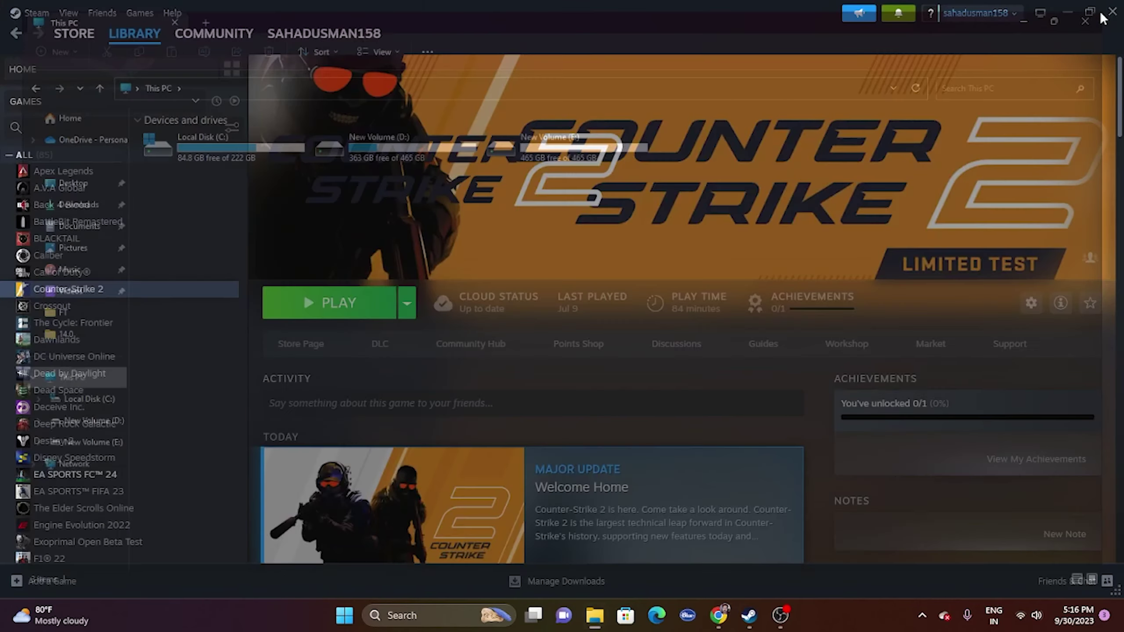